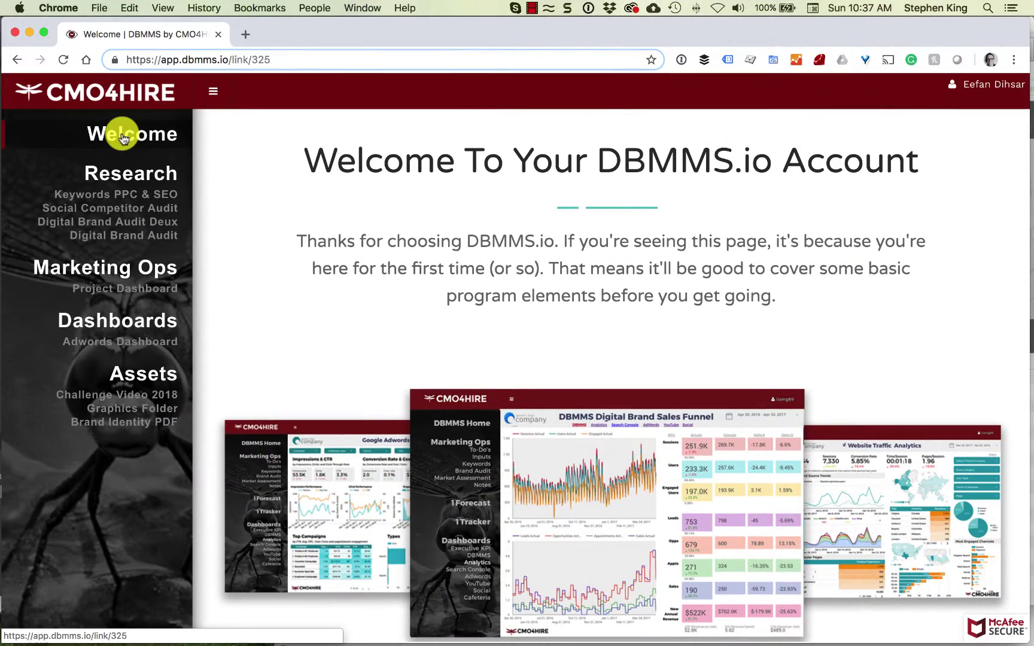
Step: Create a new menu style that applies to all accounts when viewing this menu
click(987, 90)
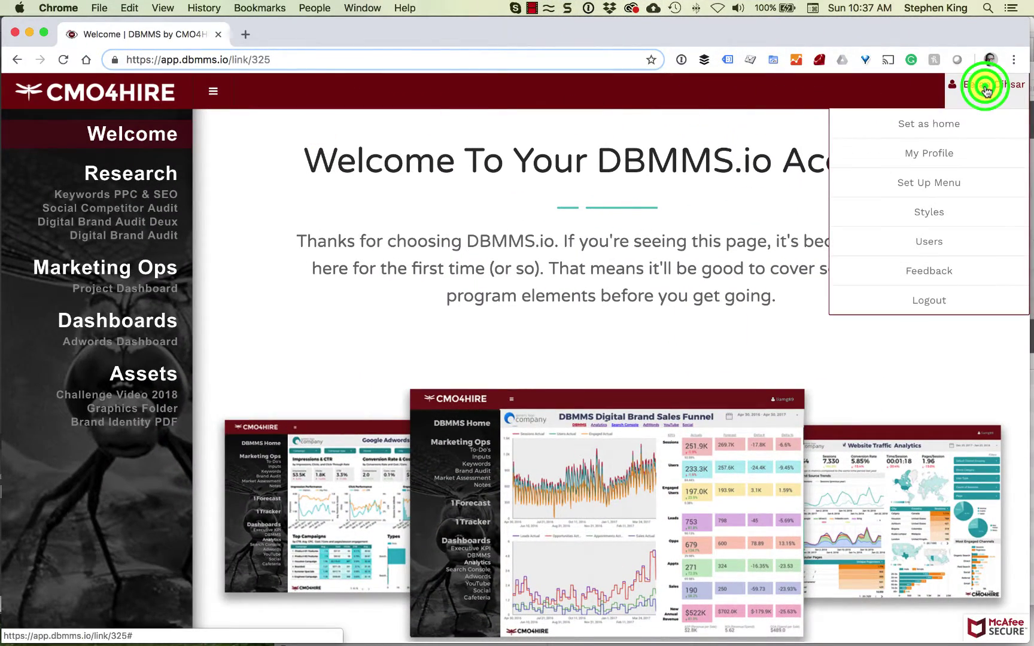
click(970, 212)
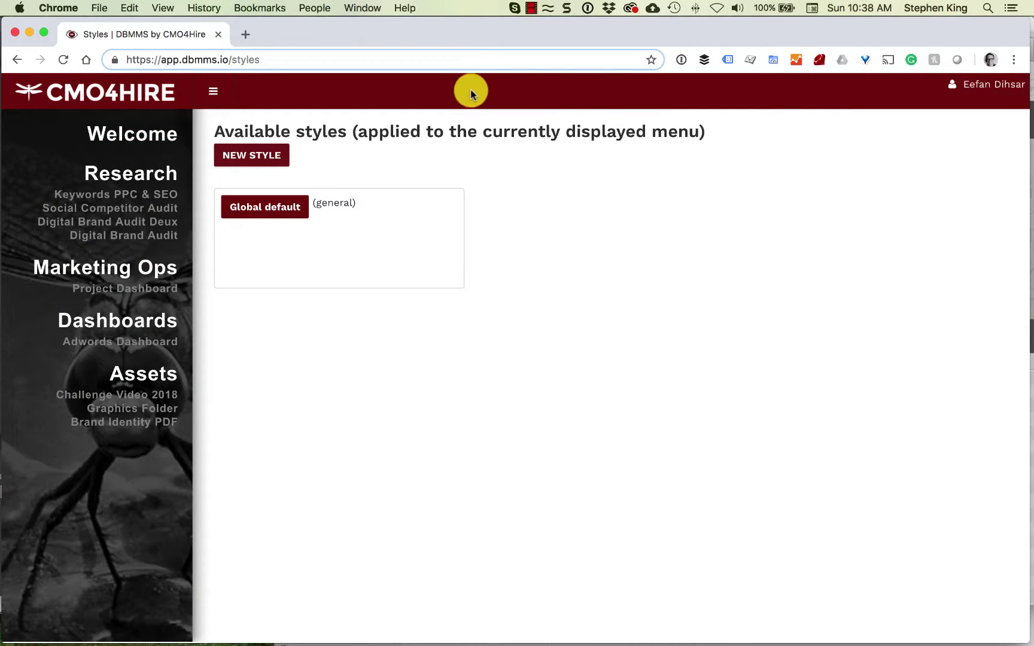
click(250, 155)
click(405, 265)
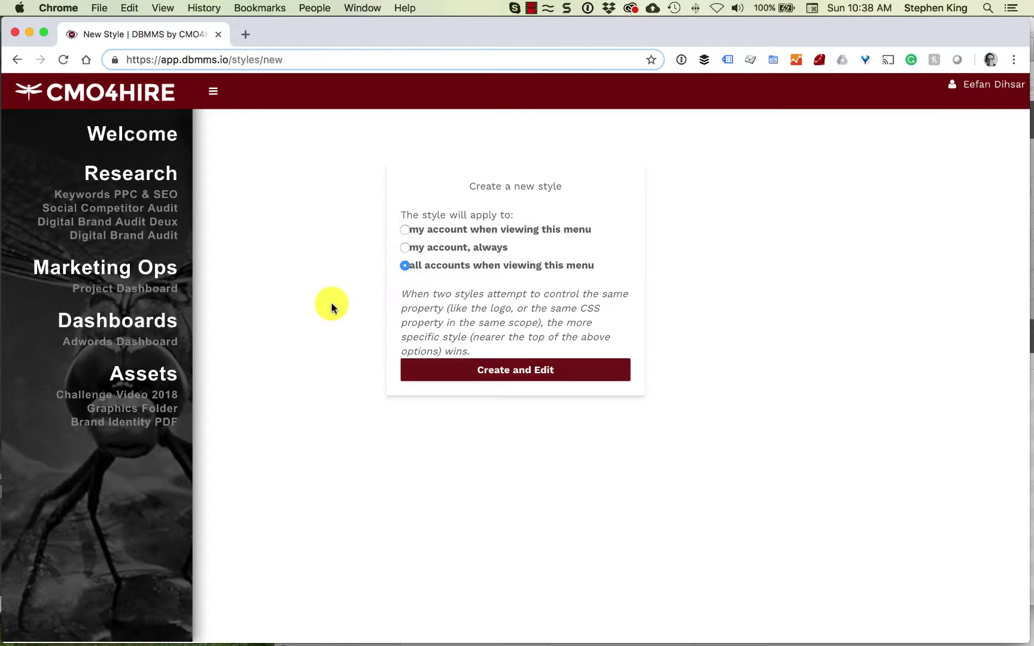
click(526, 369)
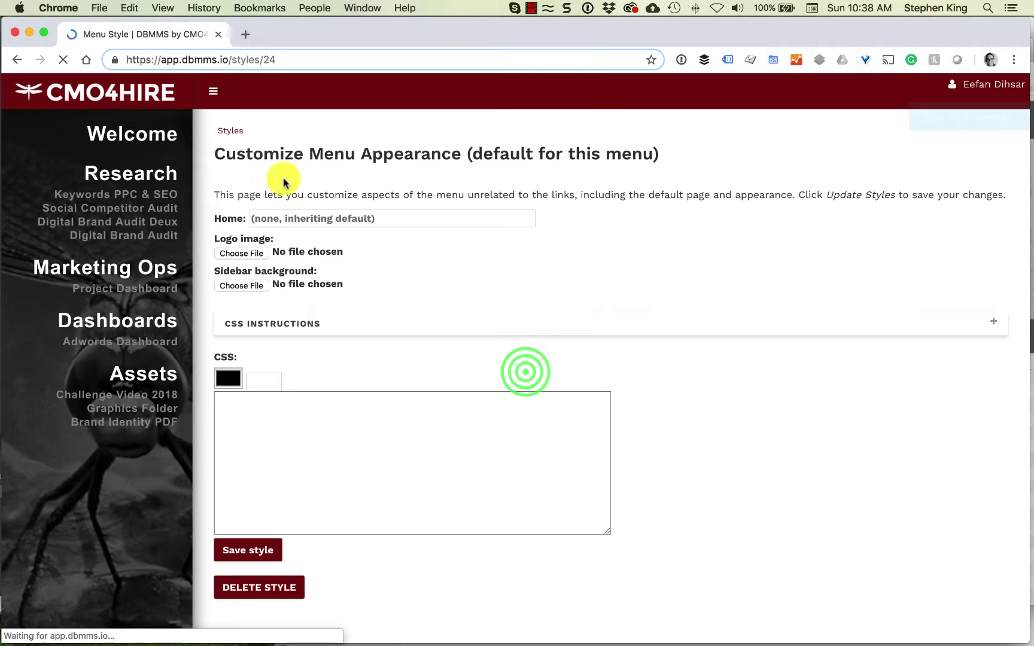
Step: Upload "Launch Good Logo Transparent.png" as the logo image and save the style
click(242, 254)
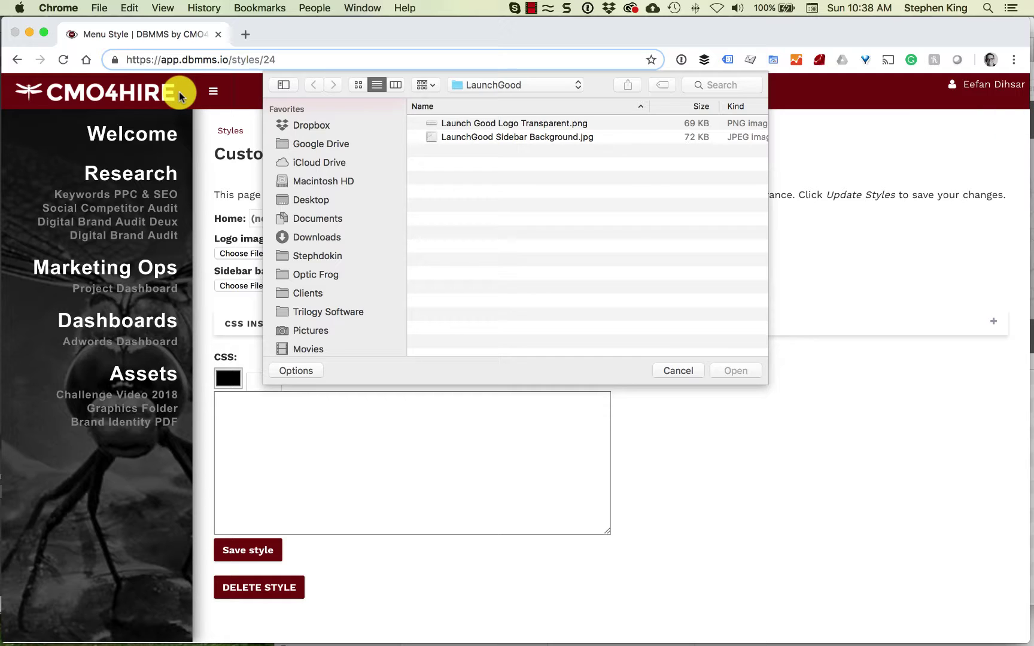
click(438, 126)
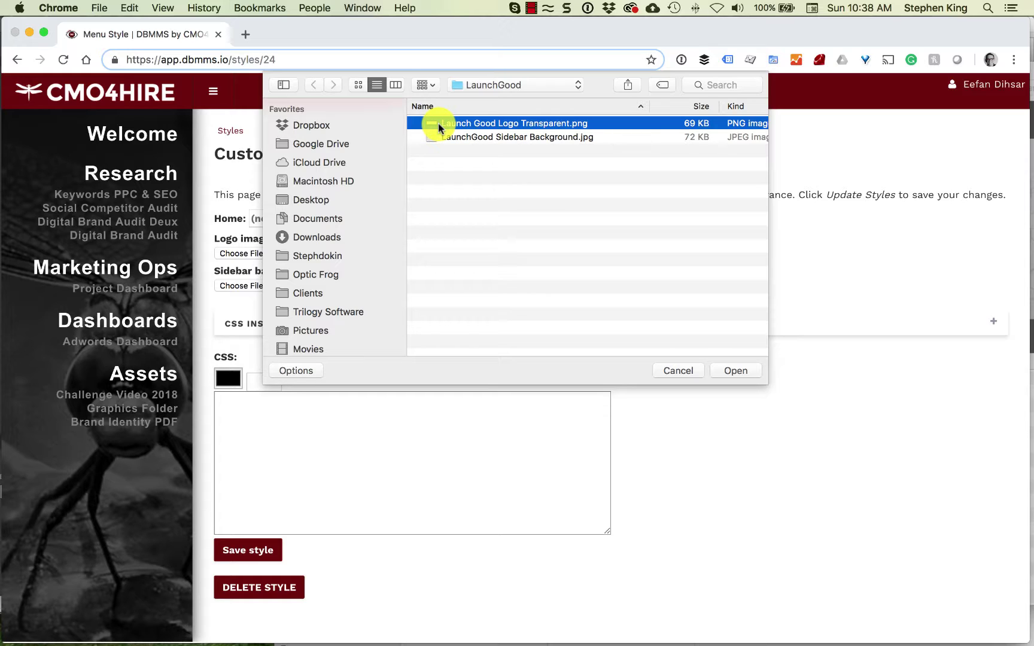
click(736, 370)
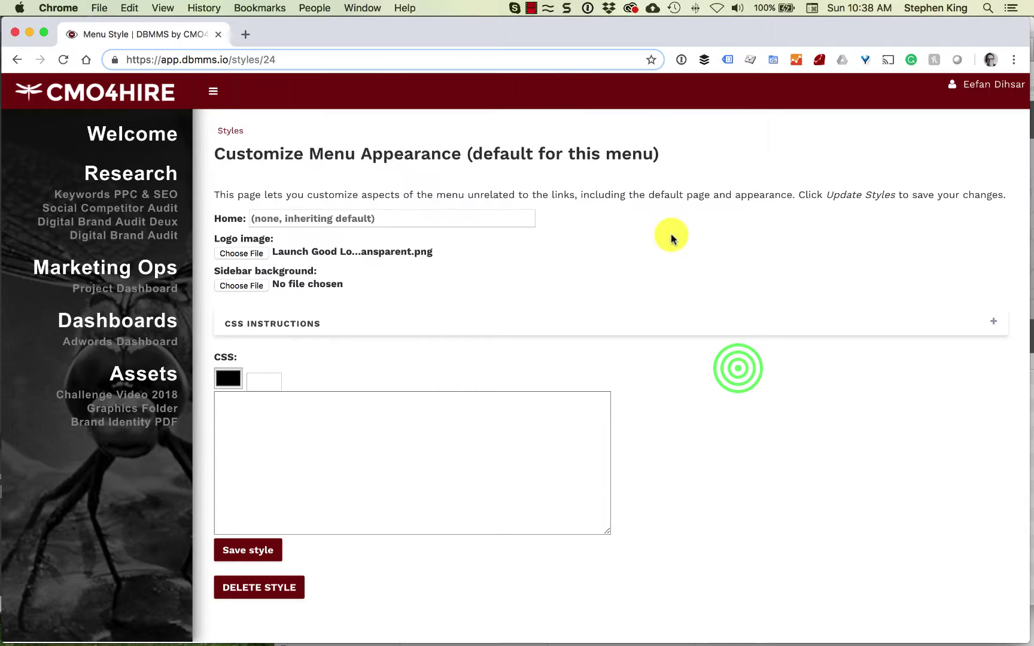
click(251, 552)
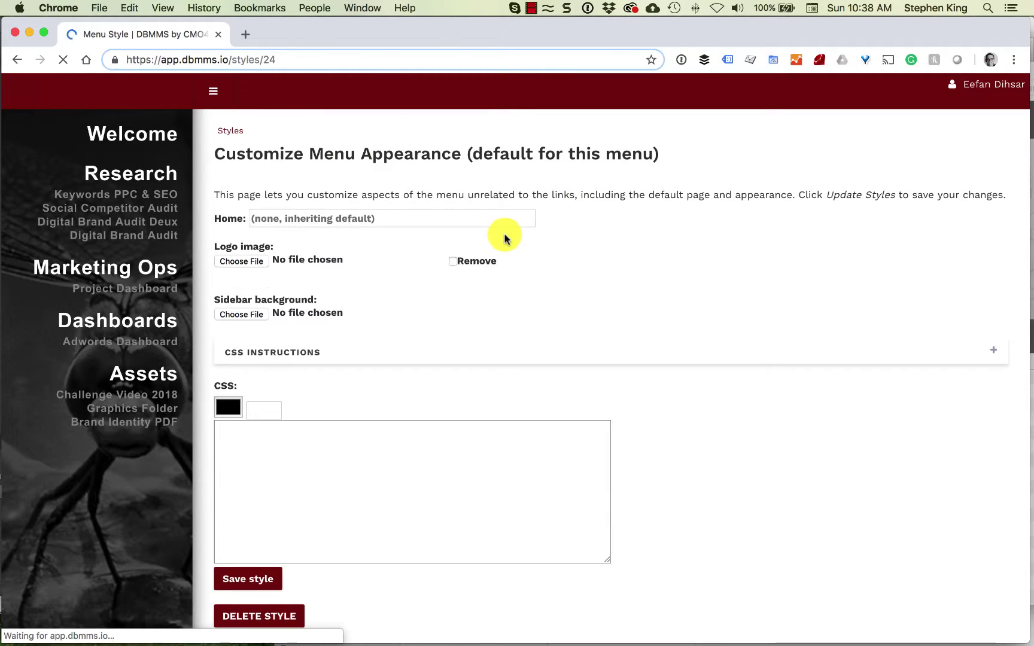
Step: Upload "LaunchGood Sidebar Background.jpg" as the sidebar background and save the style
click(242, 315)
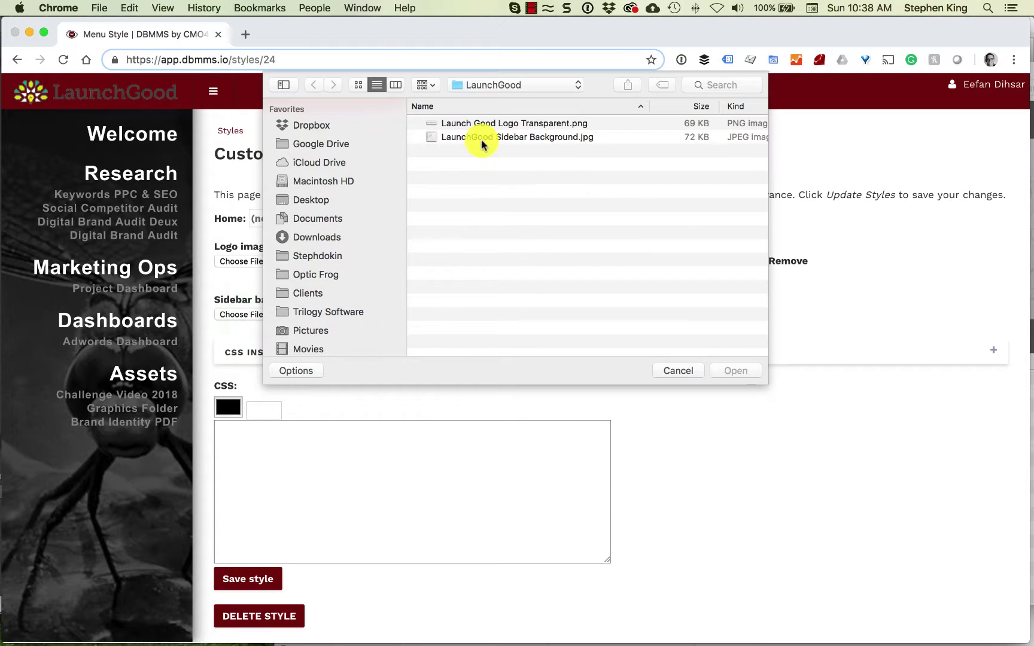
click(471, 137)
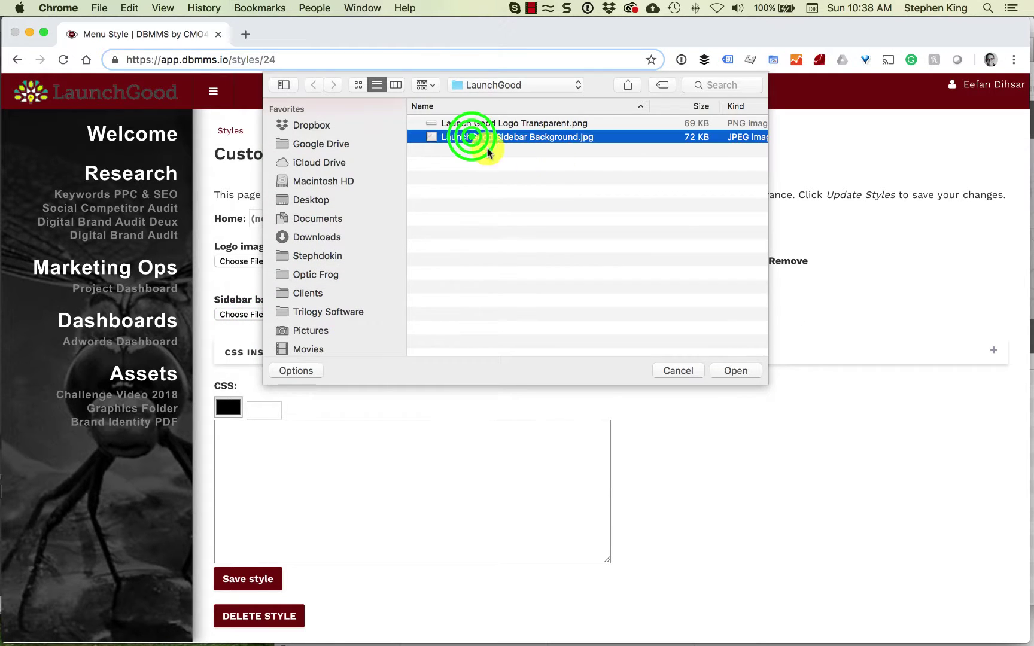
click(738, 371)
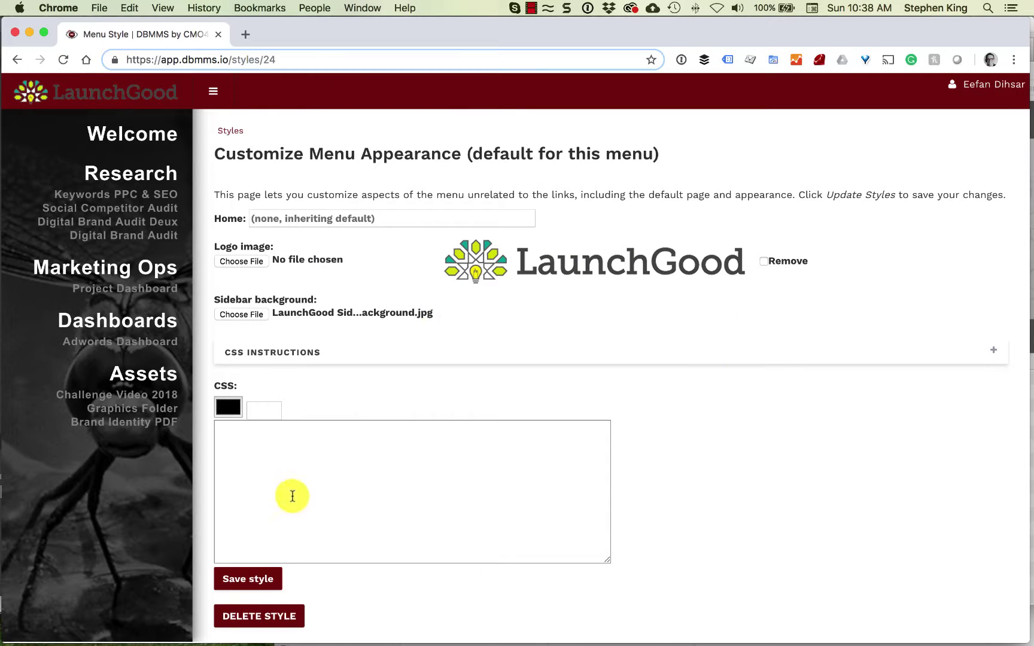
click(251, 582)
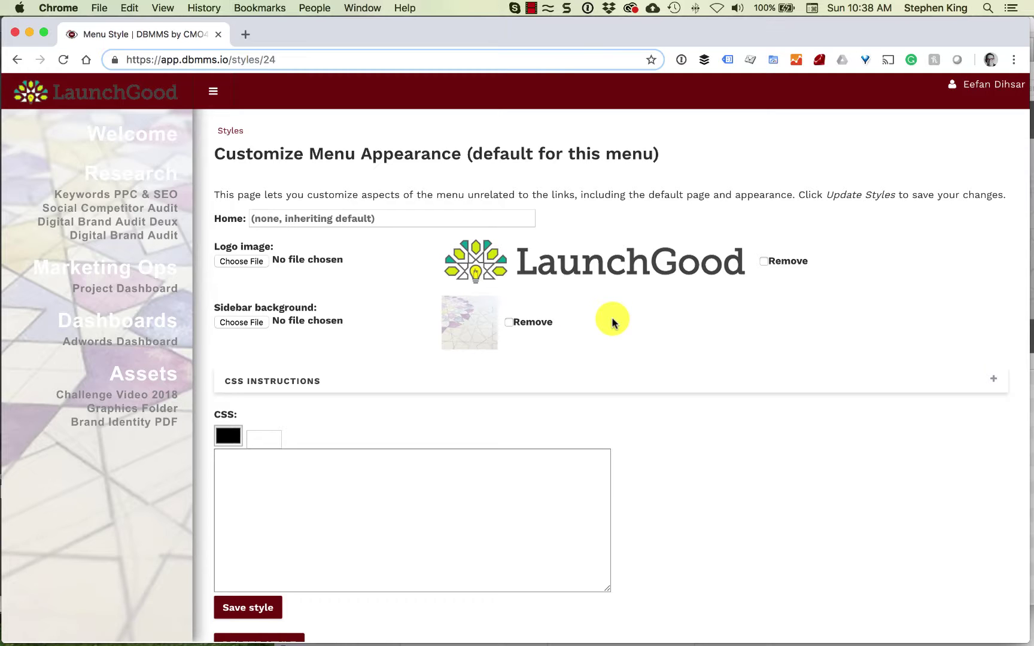
Step: Expand the CSS instructions and review the built-in elements that can be styled
scroll(612, 321, down, 1)
scroll(616, 329, down, 1)
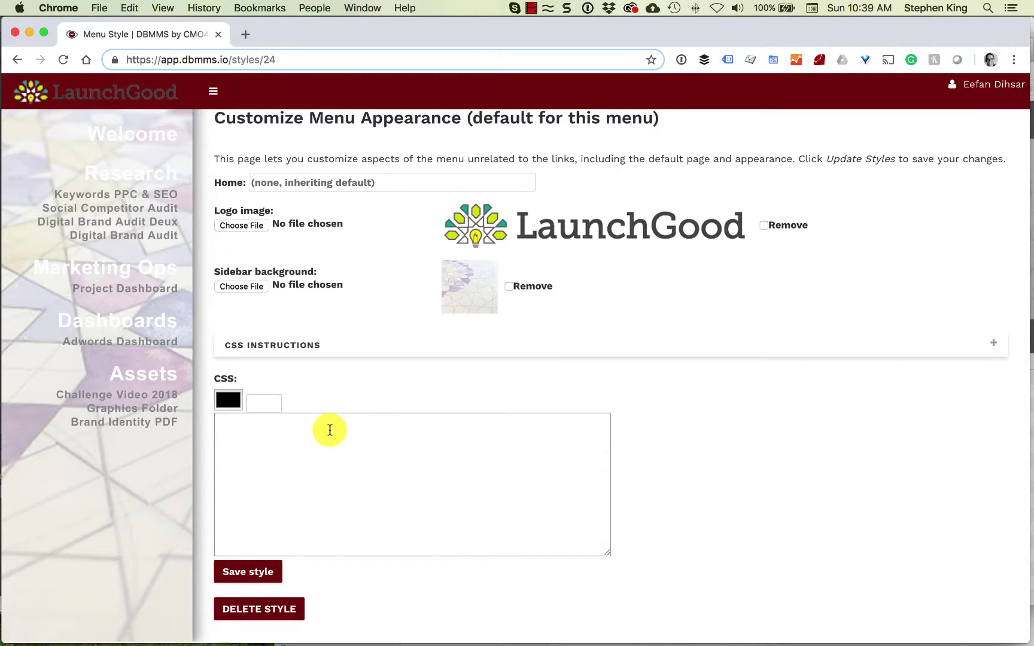
click(993, 342)
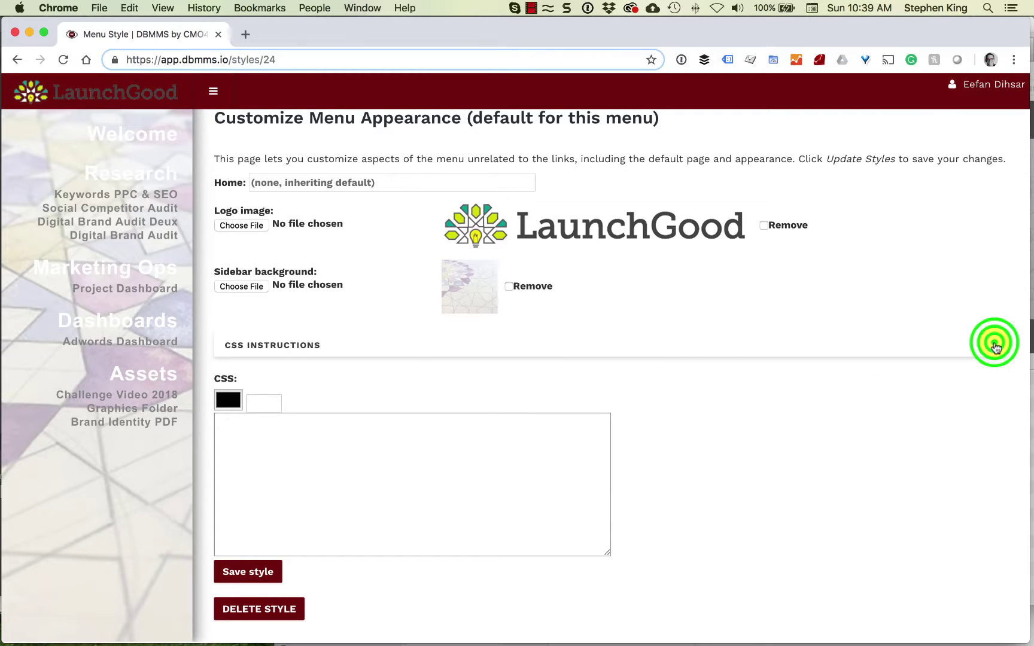
scroll(802, 336, down, 5)
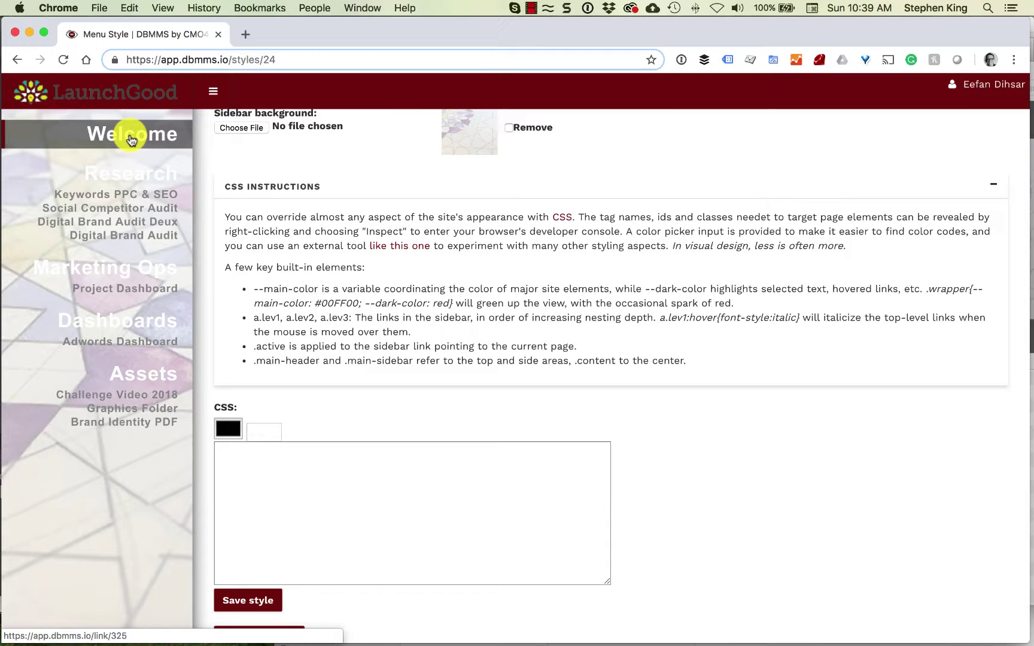
Step: Switch to the CSS rules in TextEdit and set the .content main color to #2aaa9d
key(super+Tab)
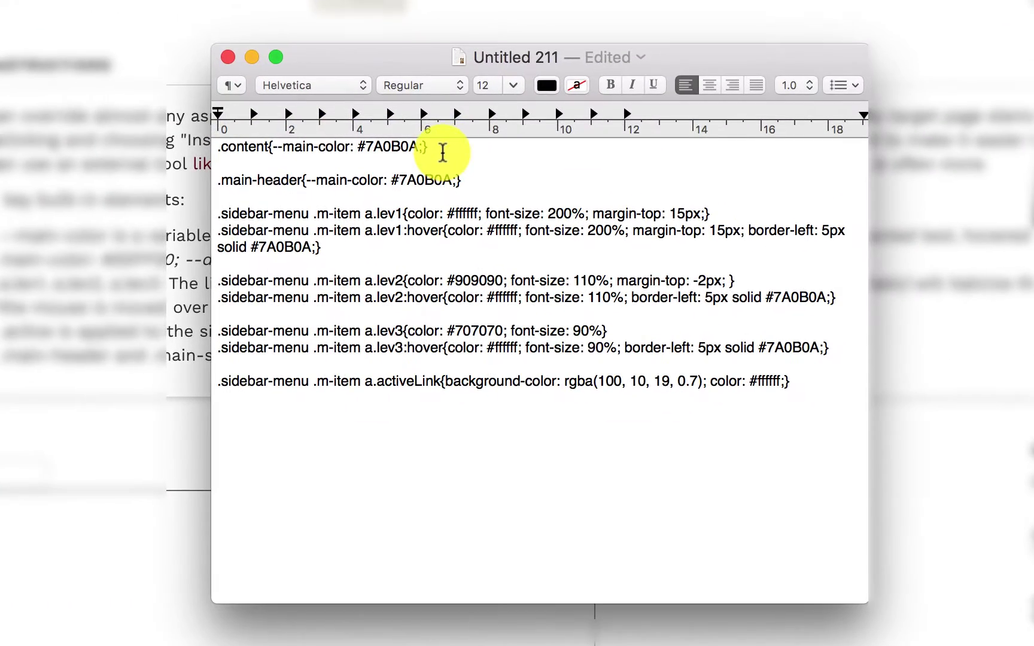
click(442, 150)
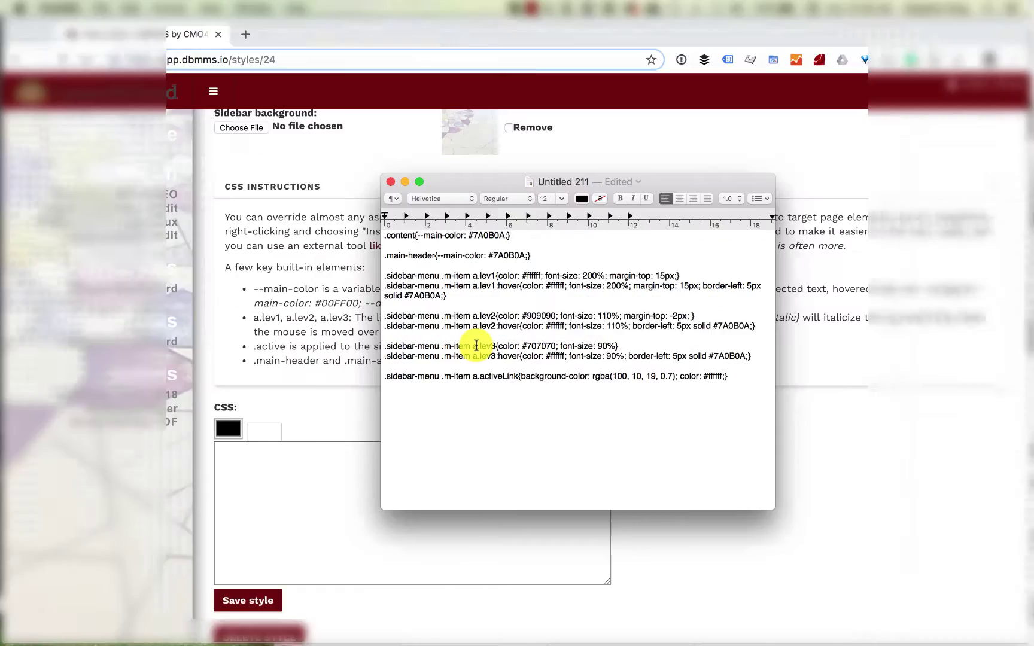
key(super+Tab)
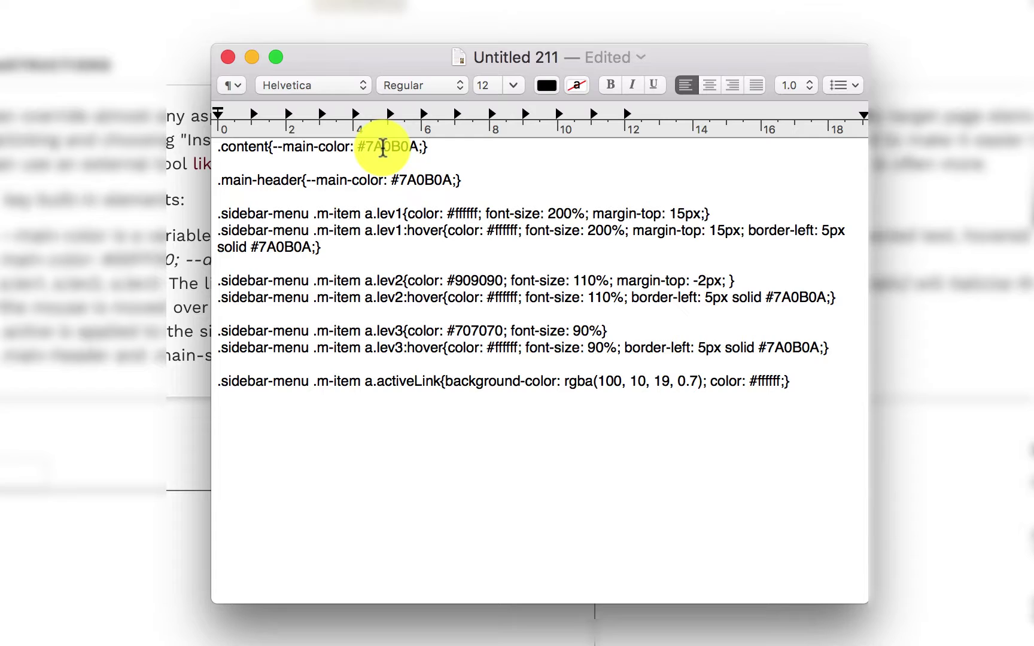
click(384, 146)
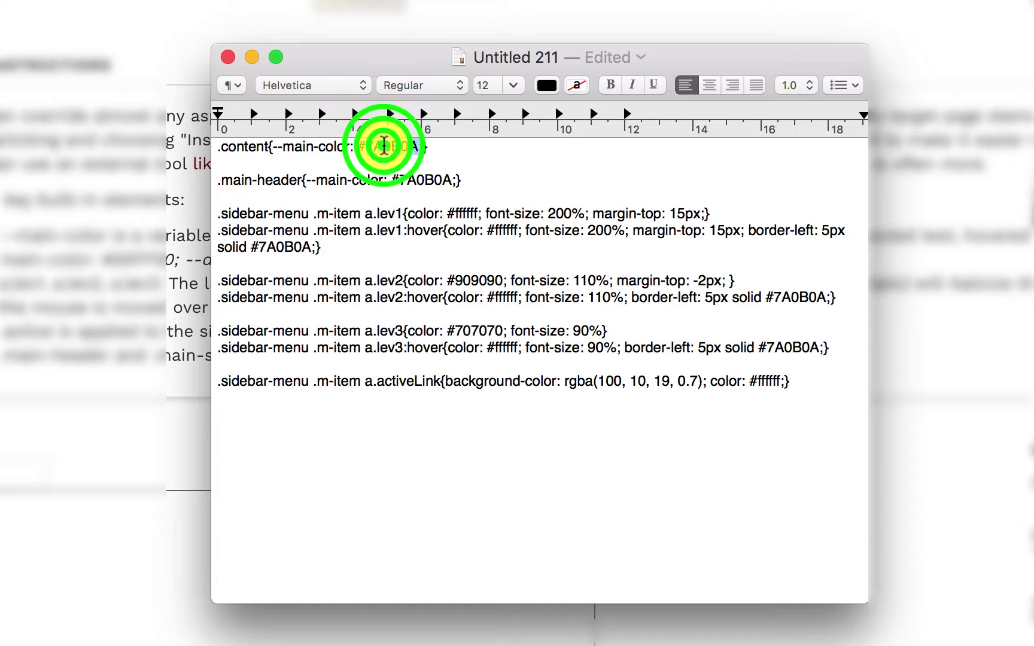
text(2aaa9d)
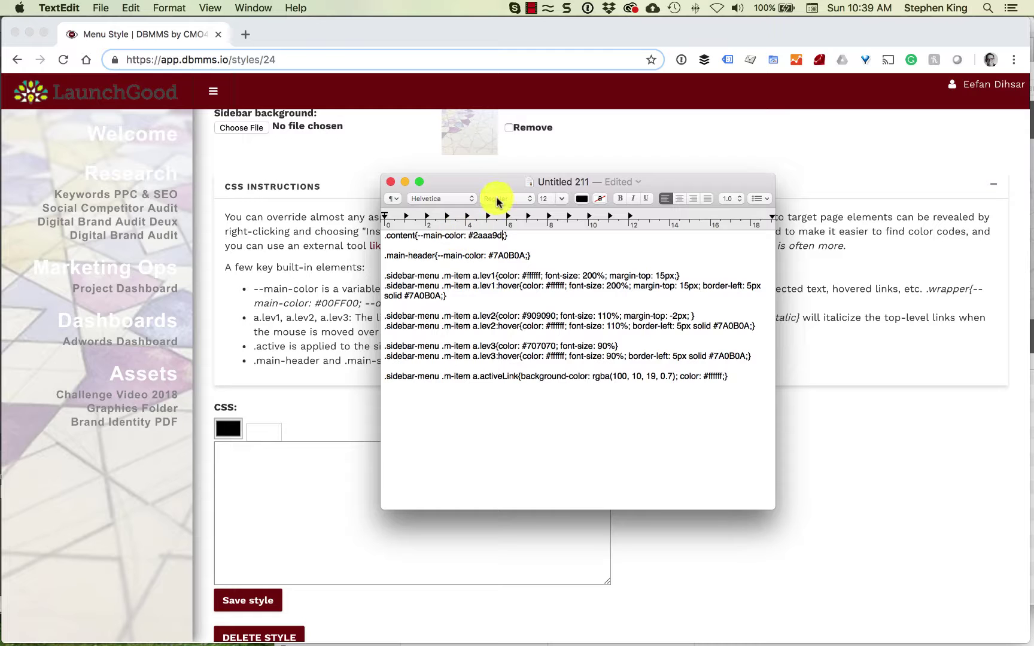
Step: Return to Chrome and sample the green of the LaunchGood logo in the header with the CSS color picker's eyedropper
drag(392, 54, 484, 63)
click(317, 419)
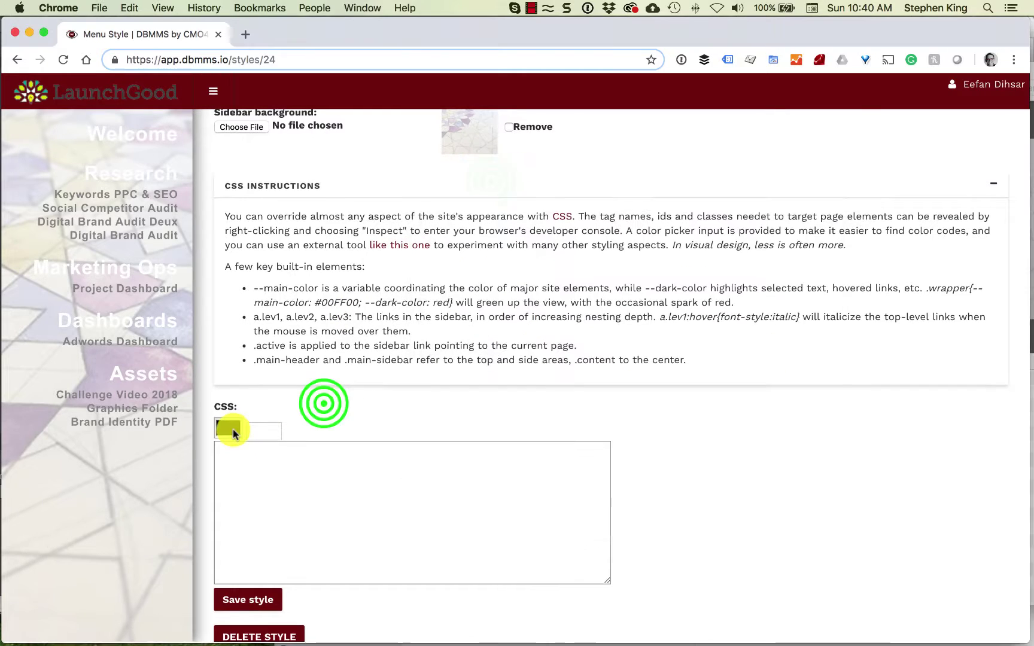
click(228, 428)
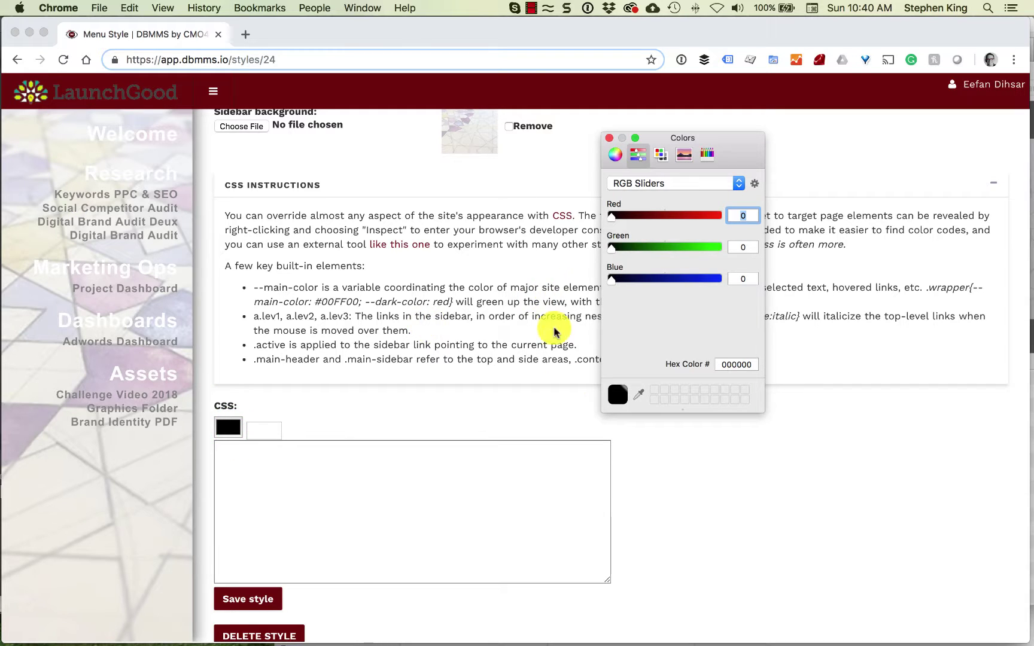
click(639, 394)
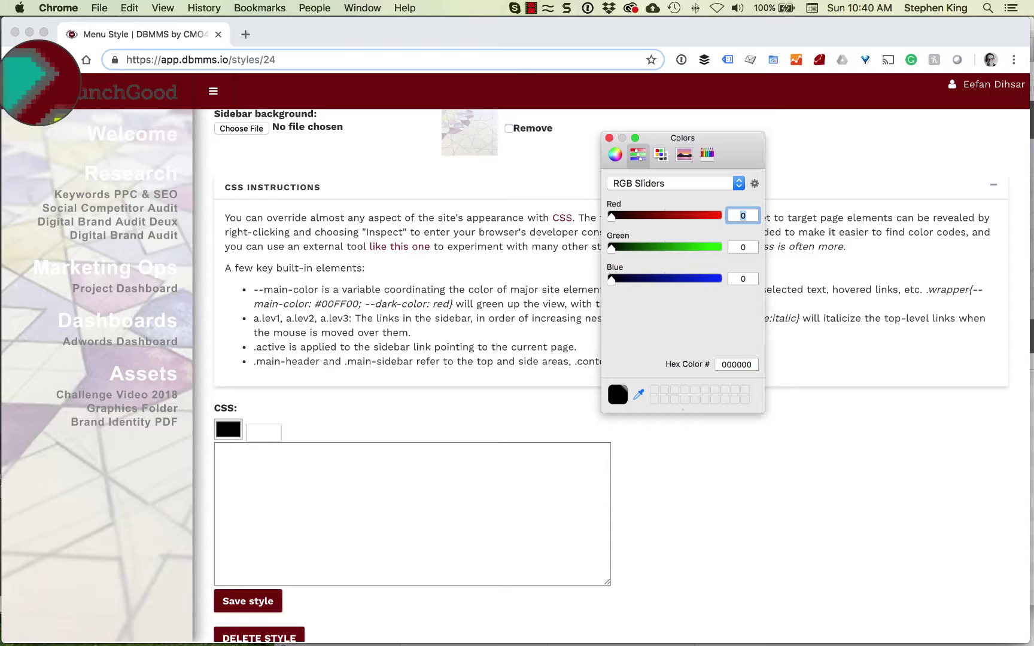
click(37, 83)
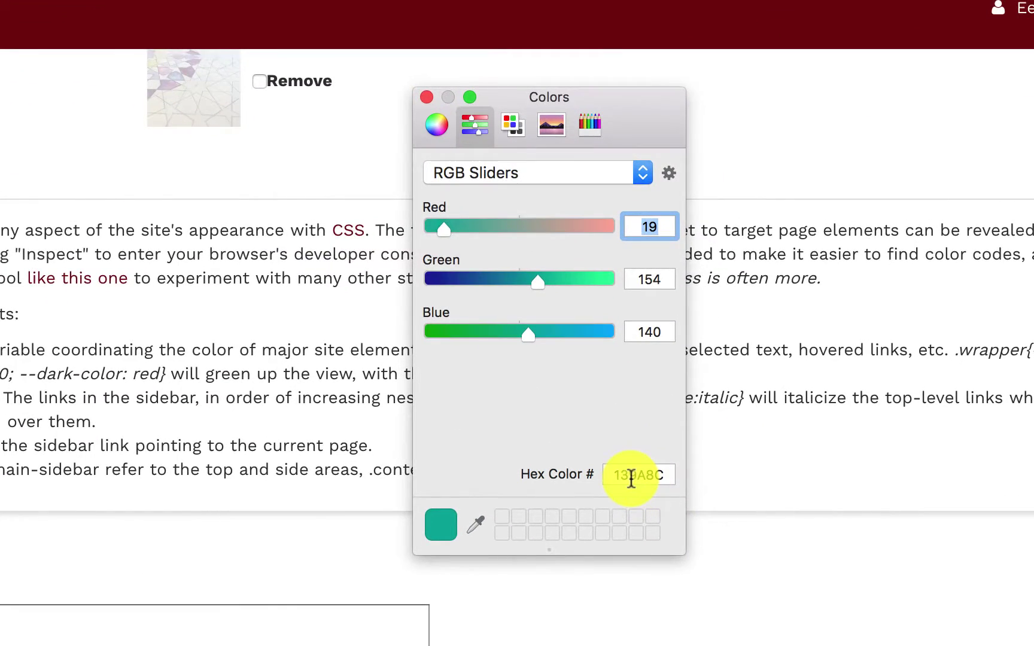
click(428, 96)
Step: Switch back to the CSS rules in TextEdit and set the .main-header main color to #9dd8d2
key(super+Tab)
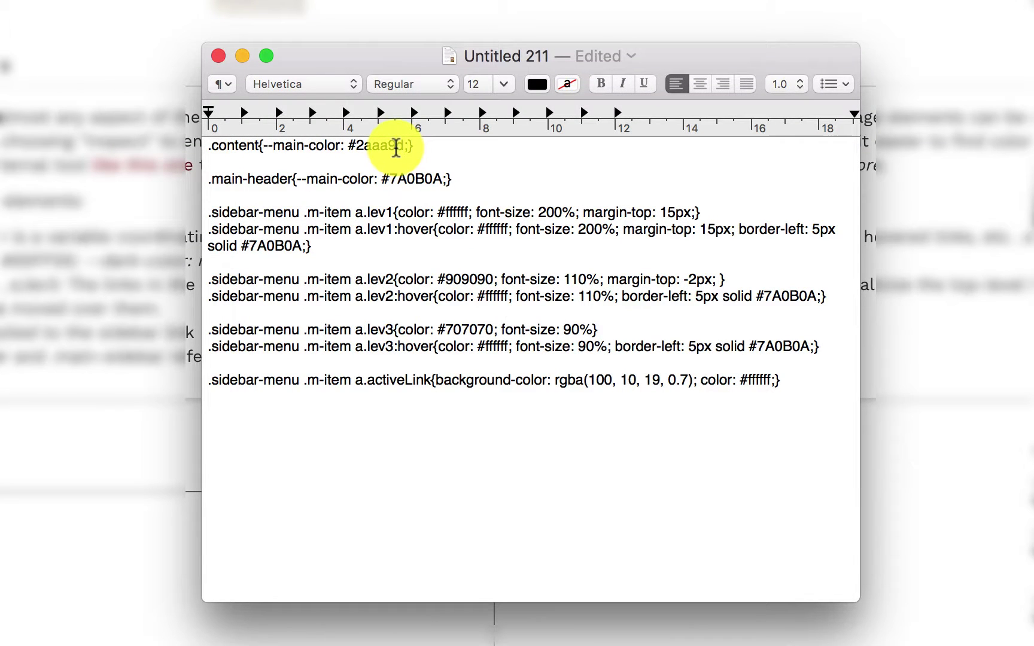
drag(443, 179, 391, 179)
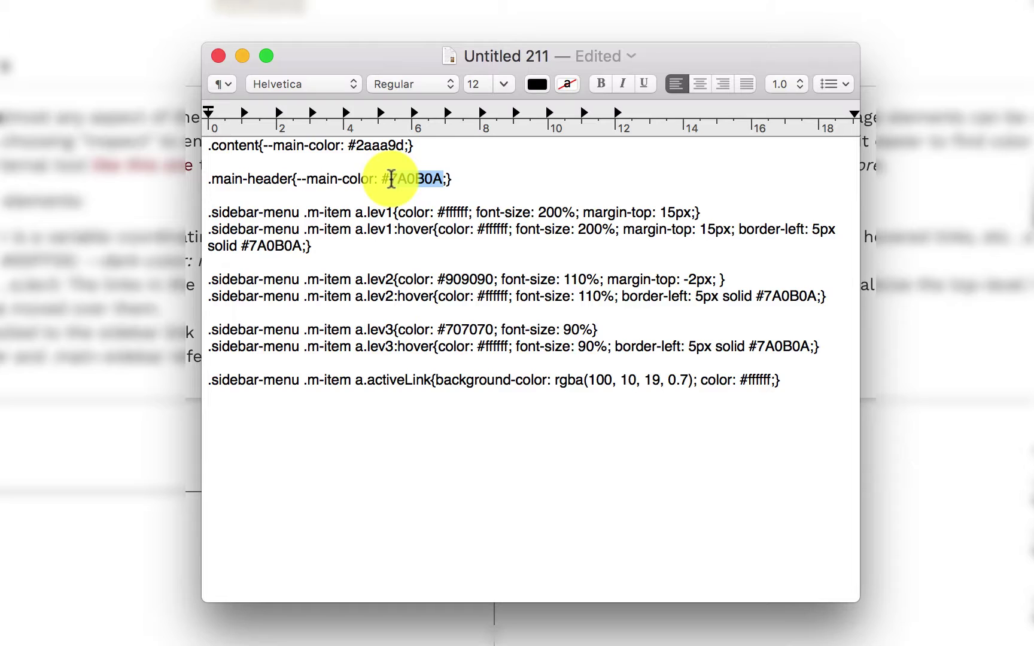
text(9dd8d2)
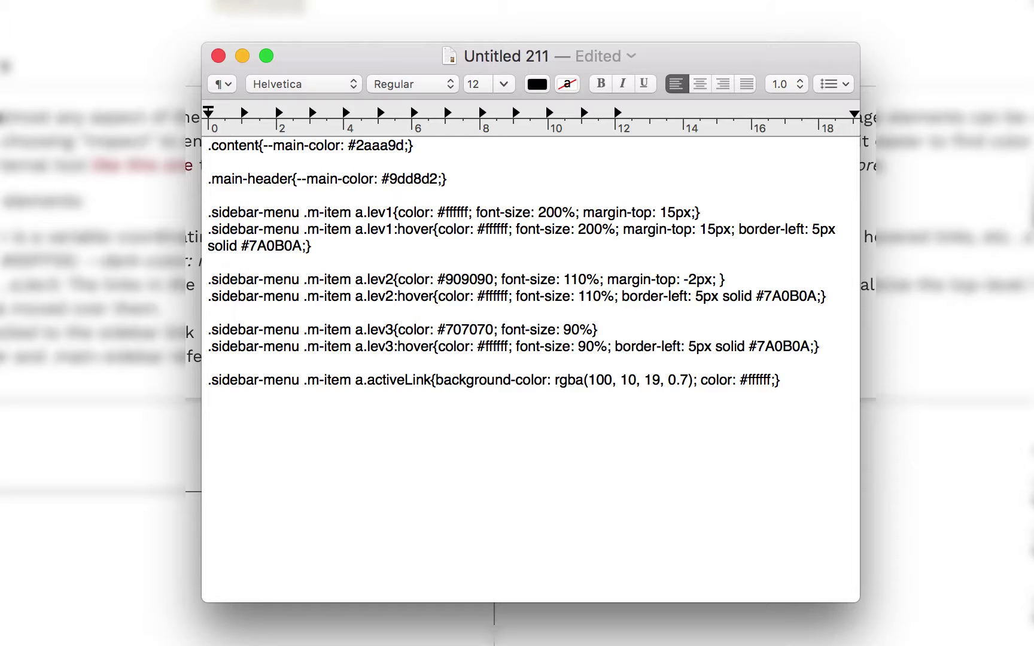
Step: Copy all the CSS rules from TextEdit into the style's CSS field in Chrome and save the style
click(380, 174)
key(super+a)
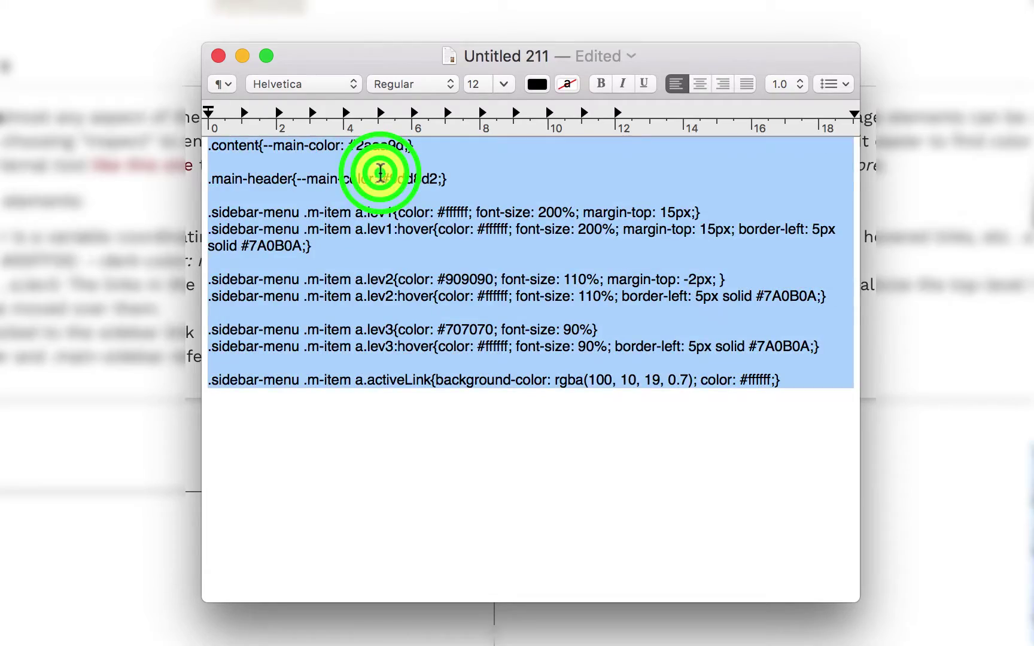
key(super+c)
click(92, 538)
click(231, 490)
key(super+v)
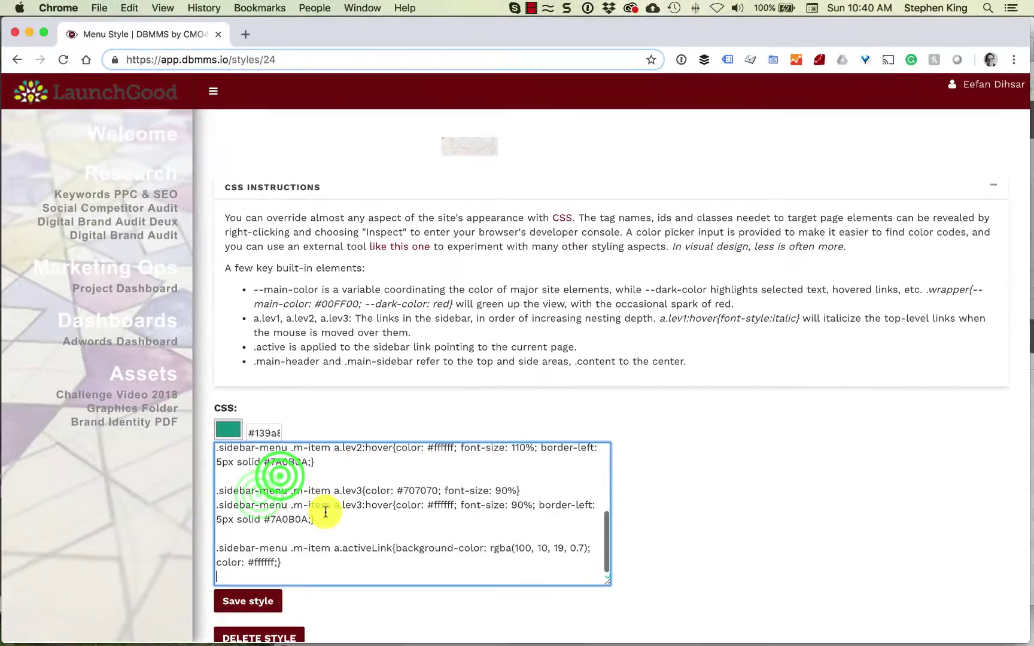
click(248, 601)
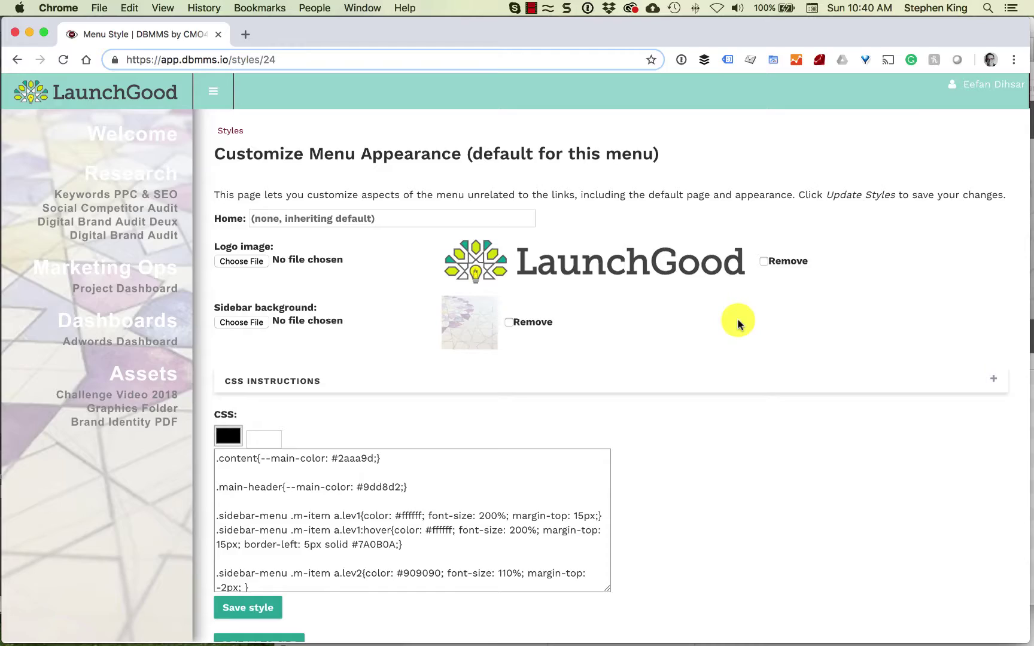
Step: Switch to the CSS rules in TextEdit and set the a.lev1 sidebar menu color to #000000
key(super+Tab)
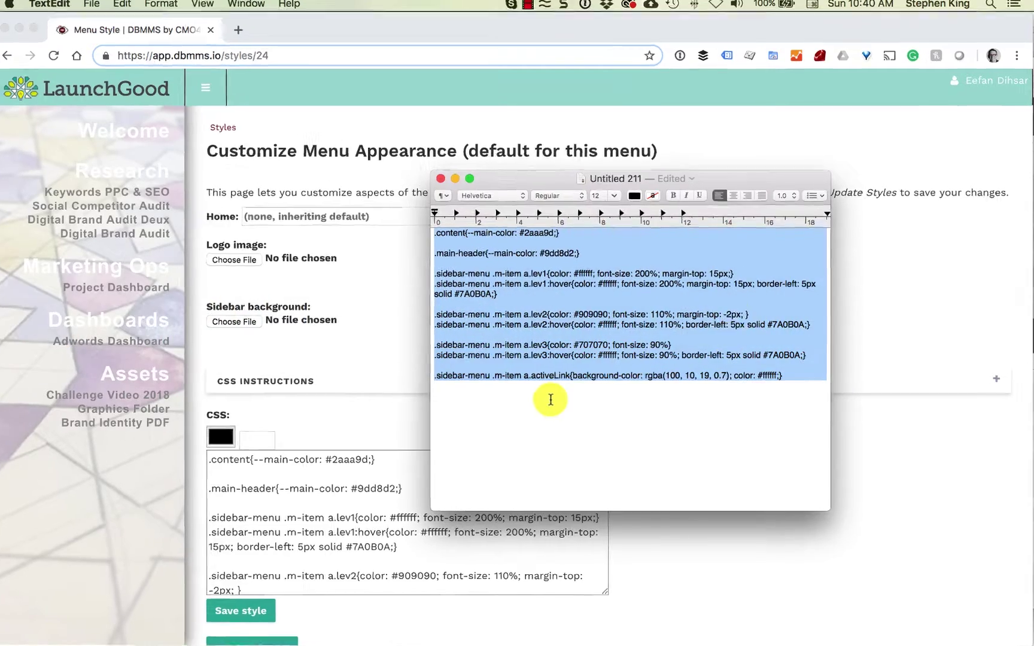
click(550, 396)
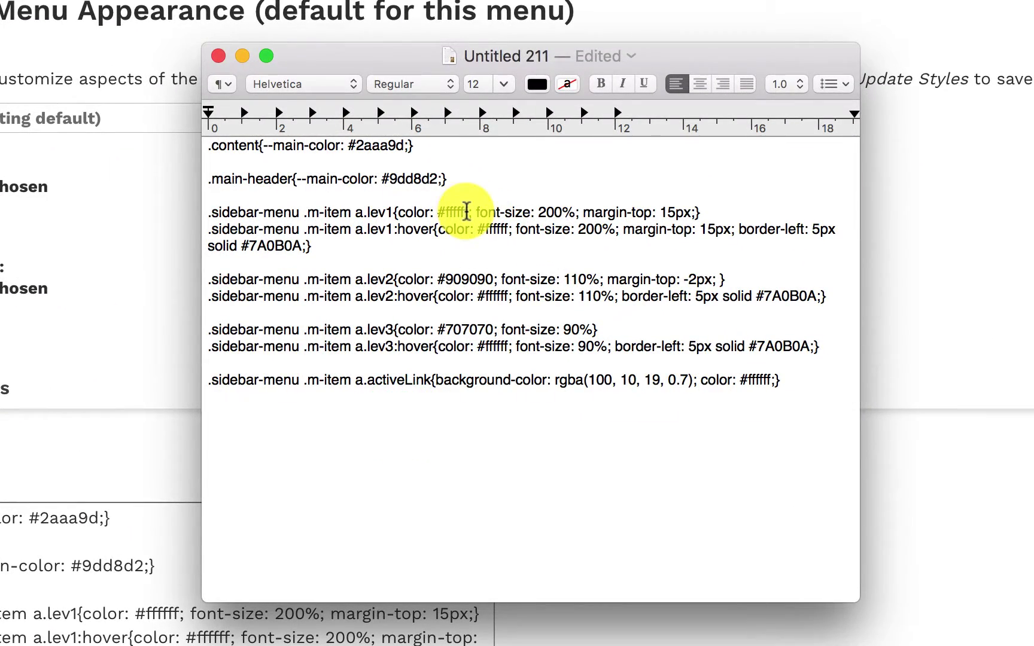
mouse_move(468, 212)
mouse_down()
mouse_move(445, 270)
mouse_move(468, 282)
mouse_move(468, 212)
mouse_up()
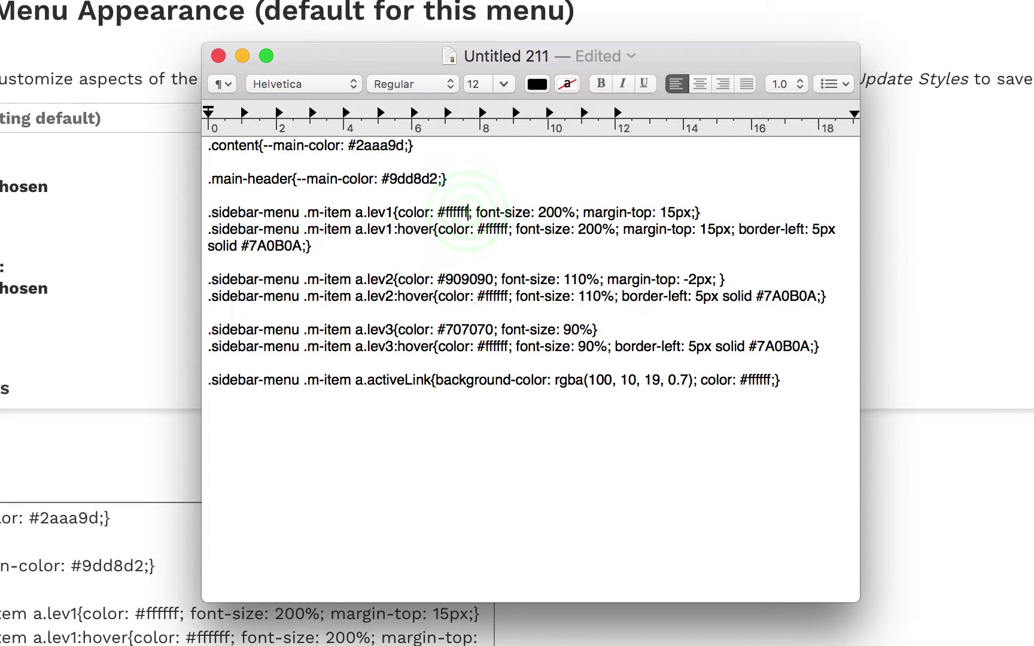
key(BackSpace)
key(BackSpace)
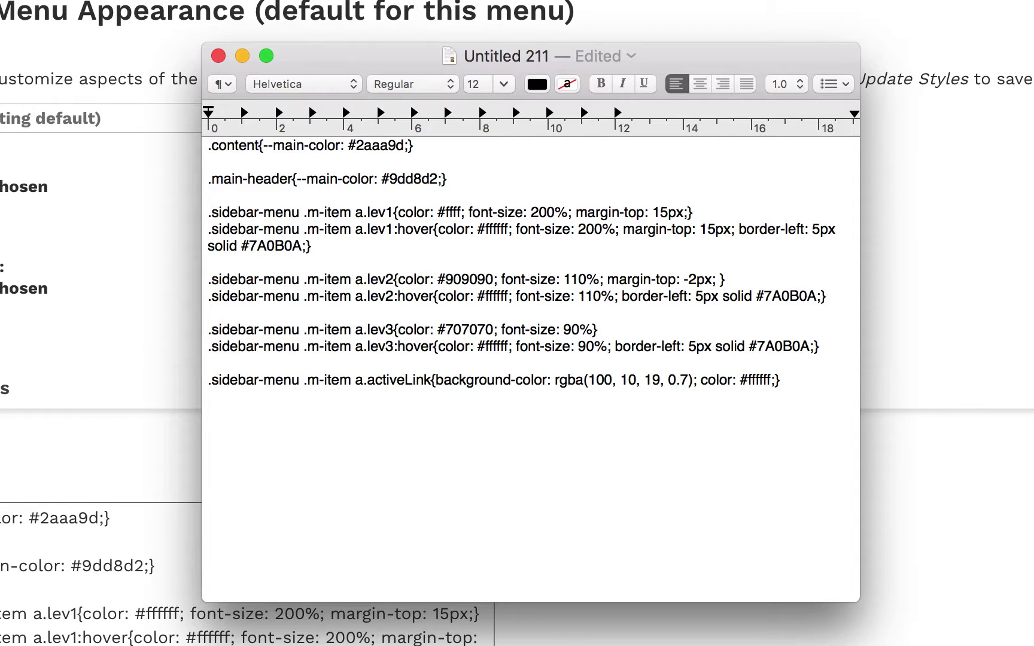
key(BackSpace)
key(BackSpace)
key(BackSpace)
key(BackSpace)
text(00)
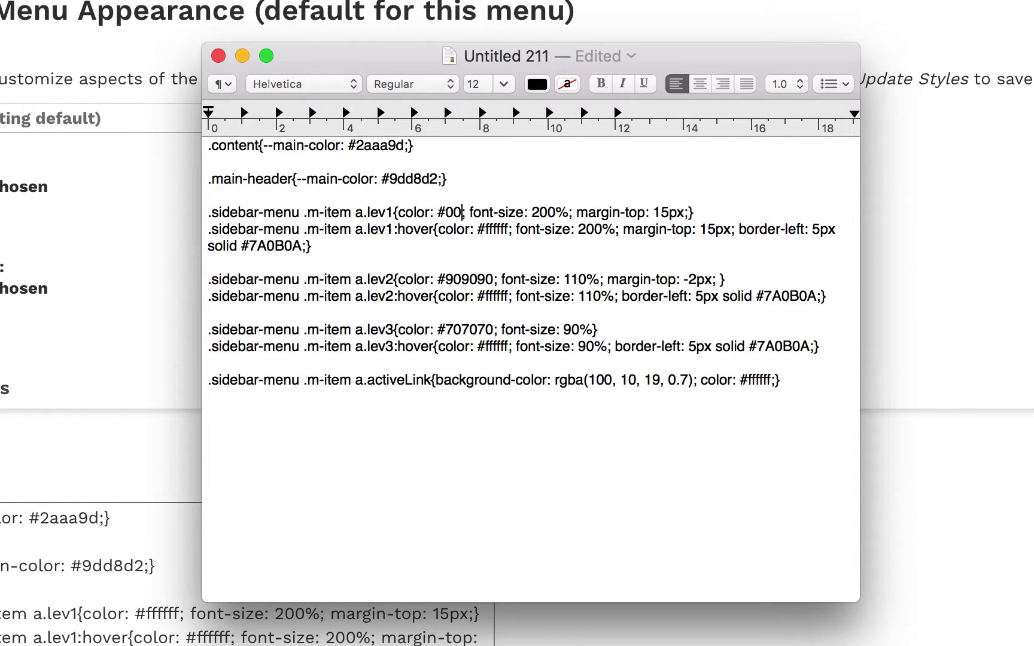
text(0000)
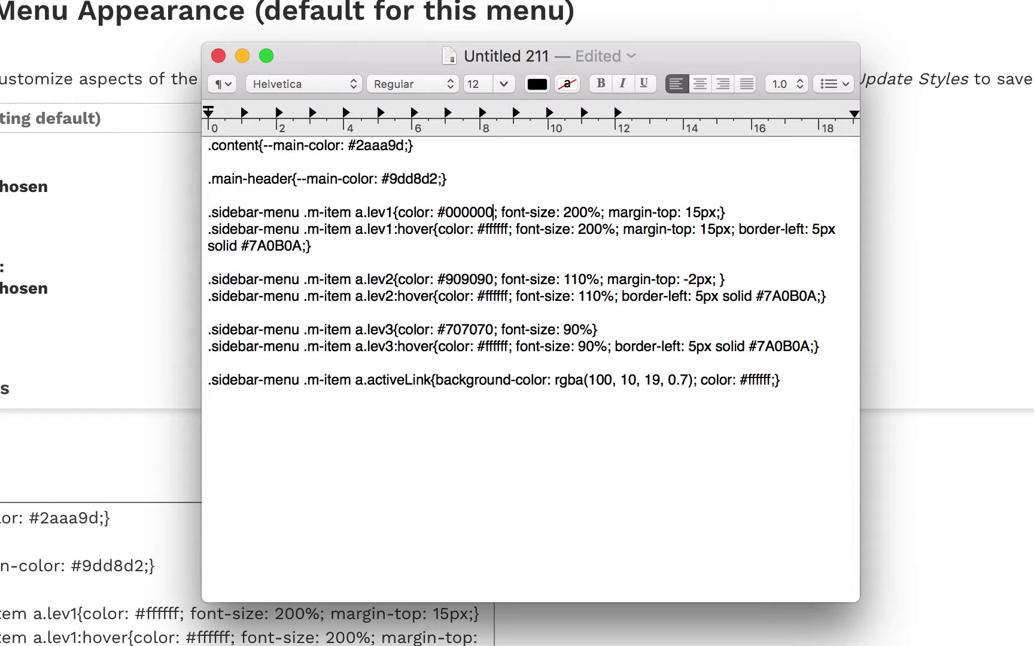
Step: Set both the text color and the left border color of the a.lev1:hover rule to #2aaa9d
click(506, 230)
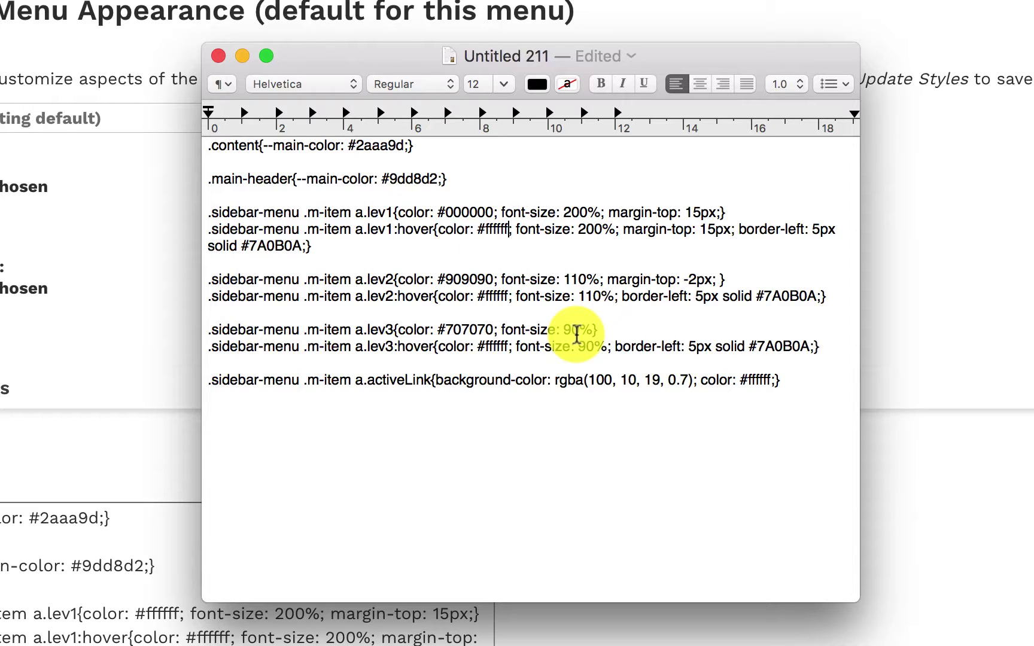
key(BackSpace)
key(BackSpace)
key(BackSpace)
key(BackSpace)
key(BackSpace)
key(BackSpace)
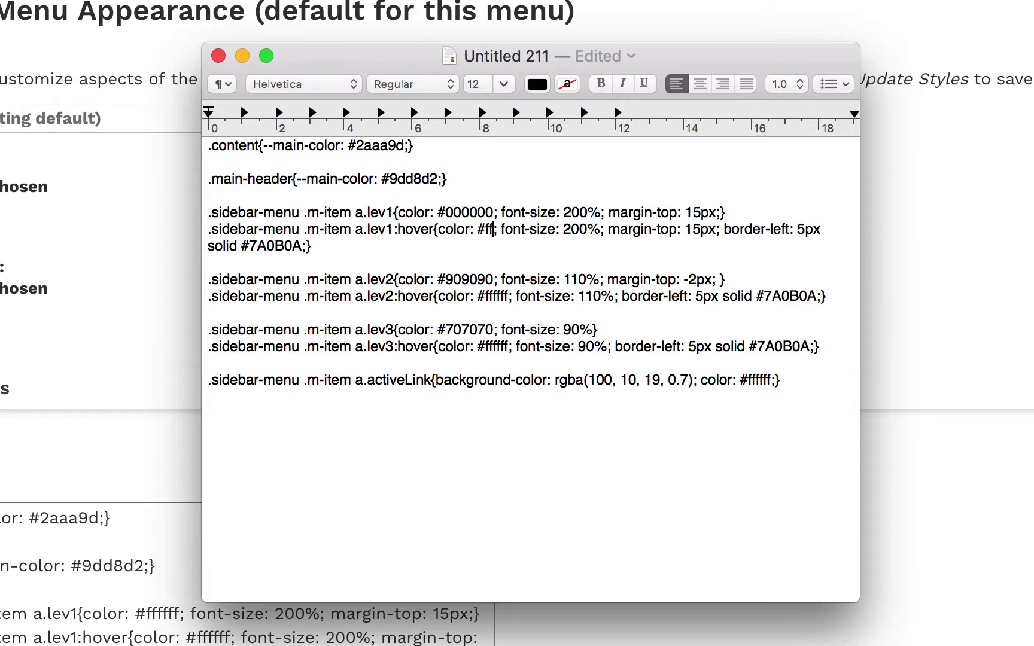
text(2aaa)
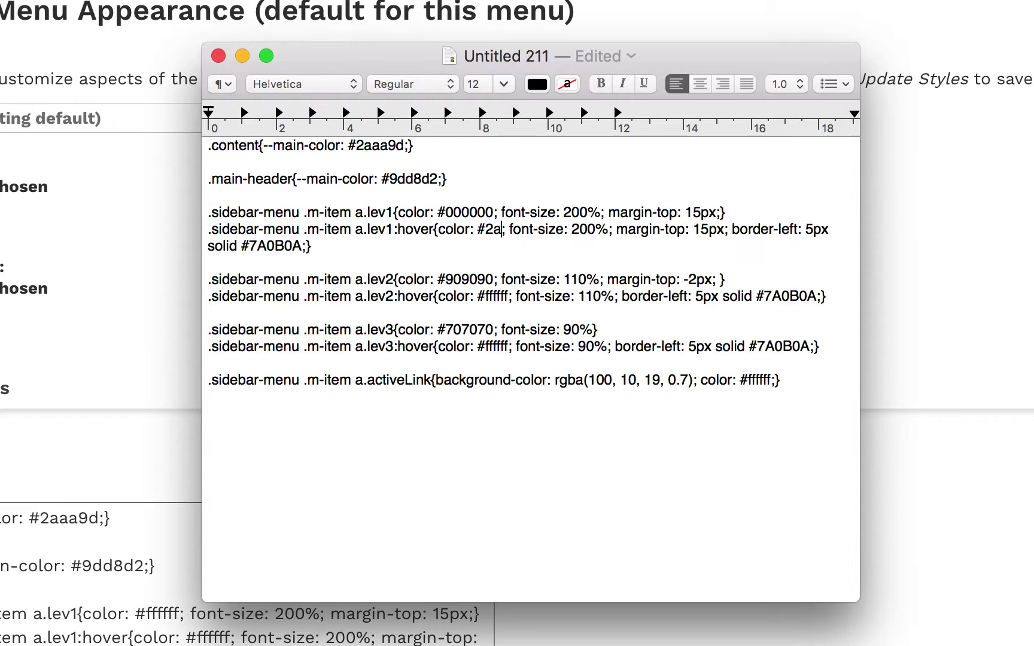
text(9d)
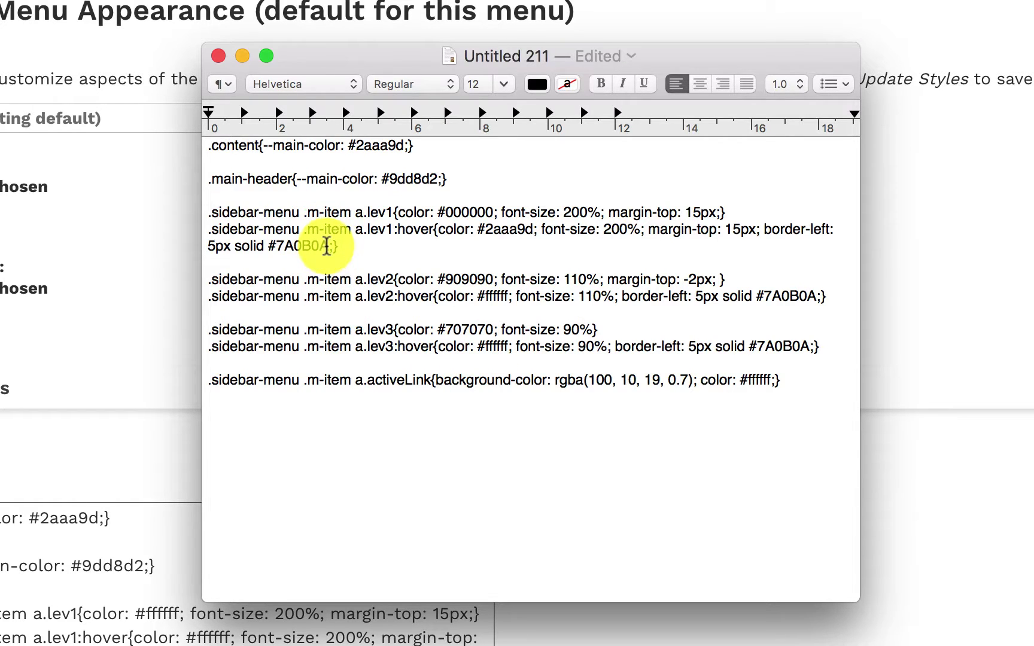
drag(326, 246, 276, 246)
text(1)
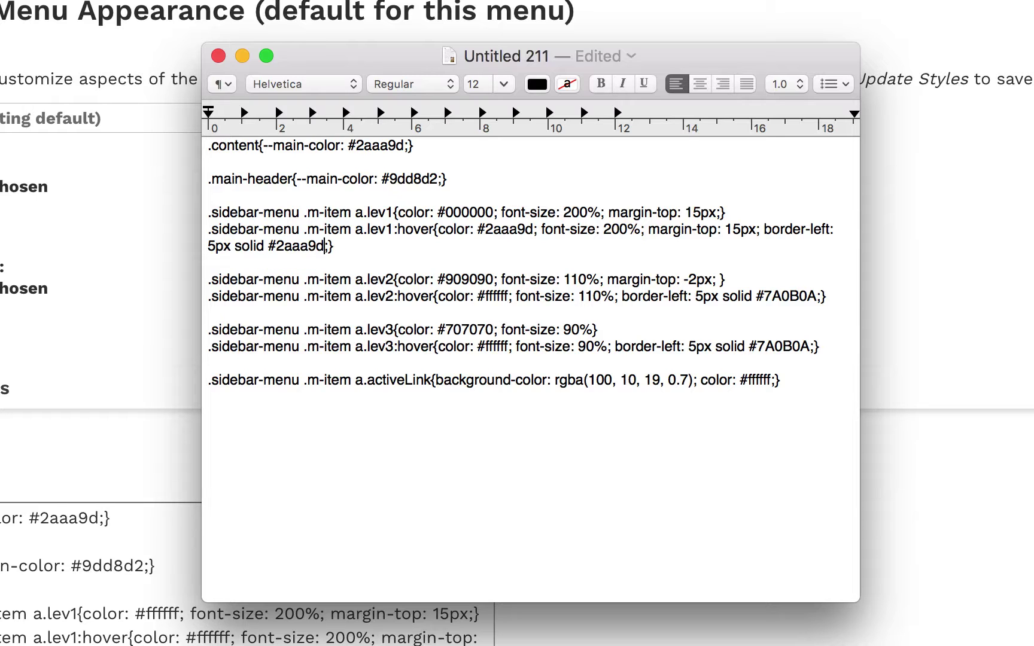
Step: Replace the style's CSS in Chrome with all the rules from TextEdit and save the style
key(super+a)
click(258, 521)
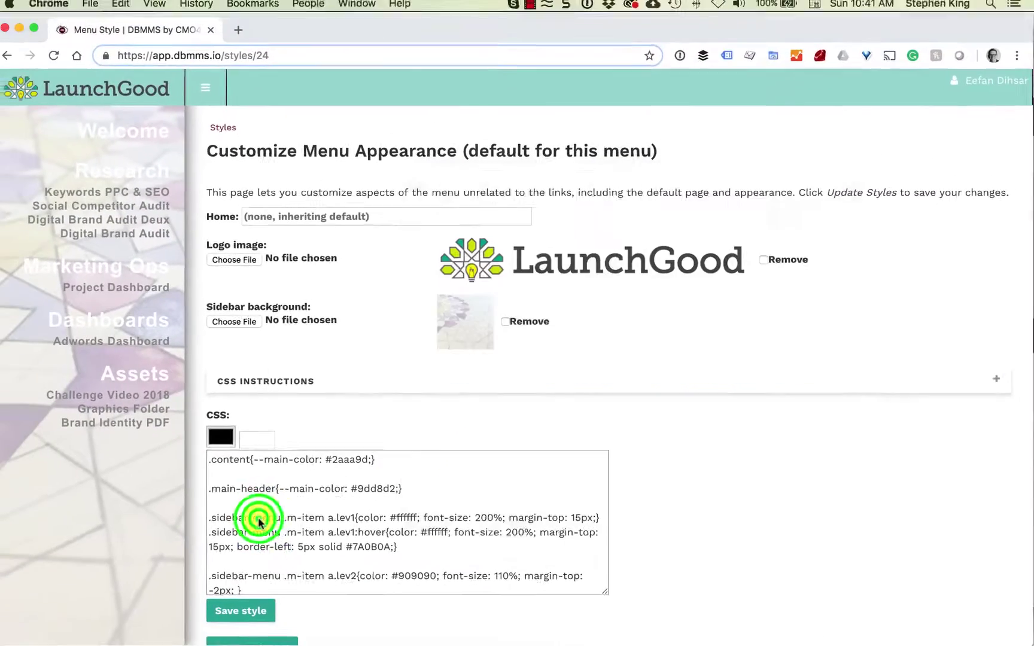
key(super+a)
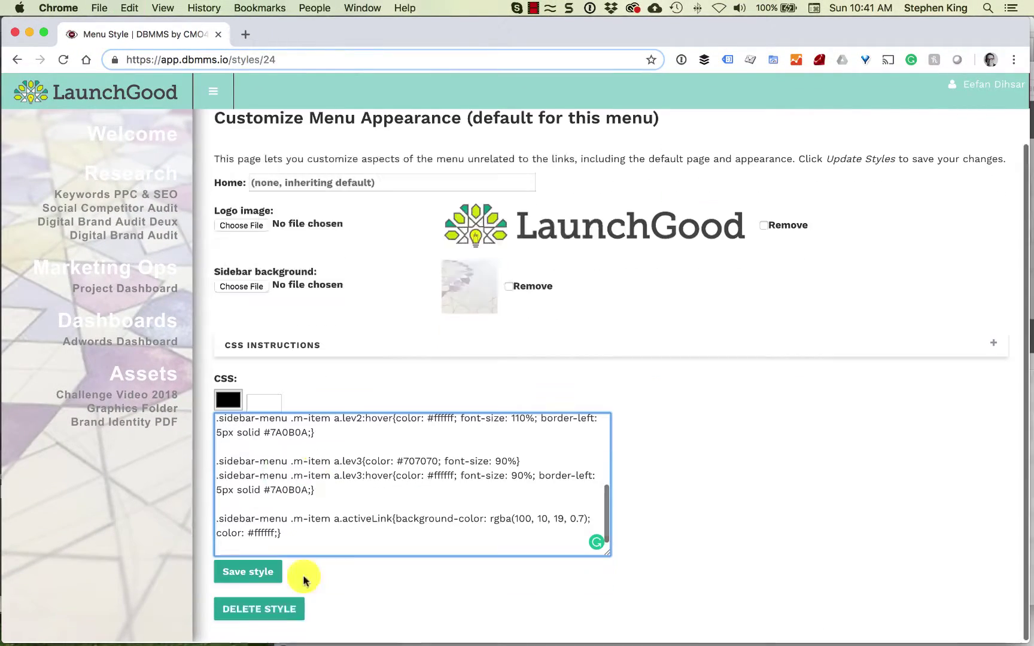
click(229, 568)
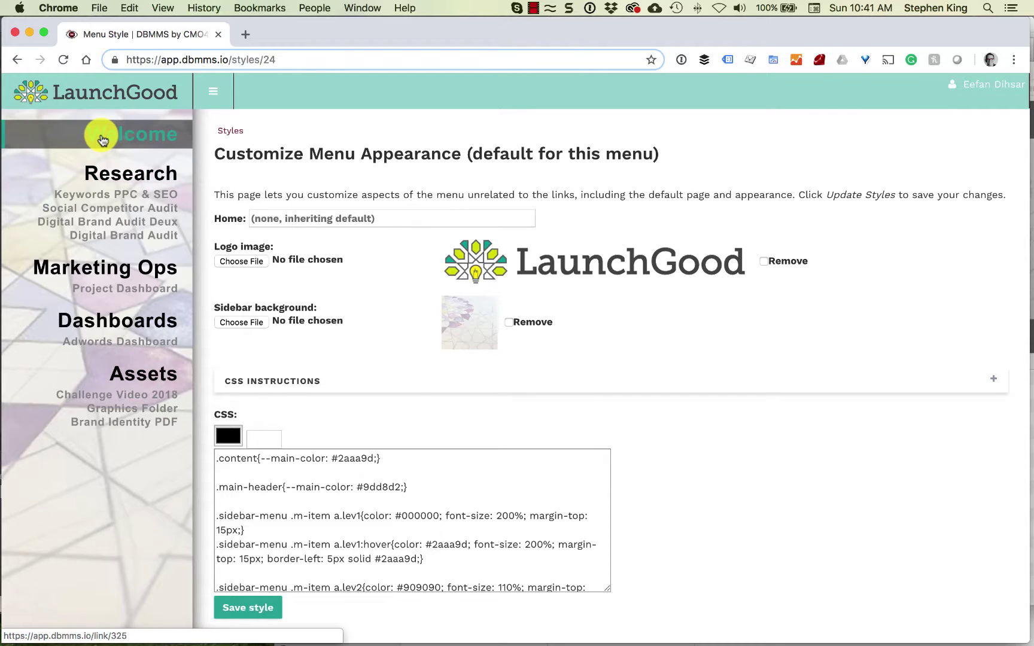
Step: Set the a.lev1:hover text color to #ffffff directly in the style's CSS and save the style
click(454, 541)
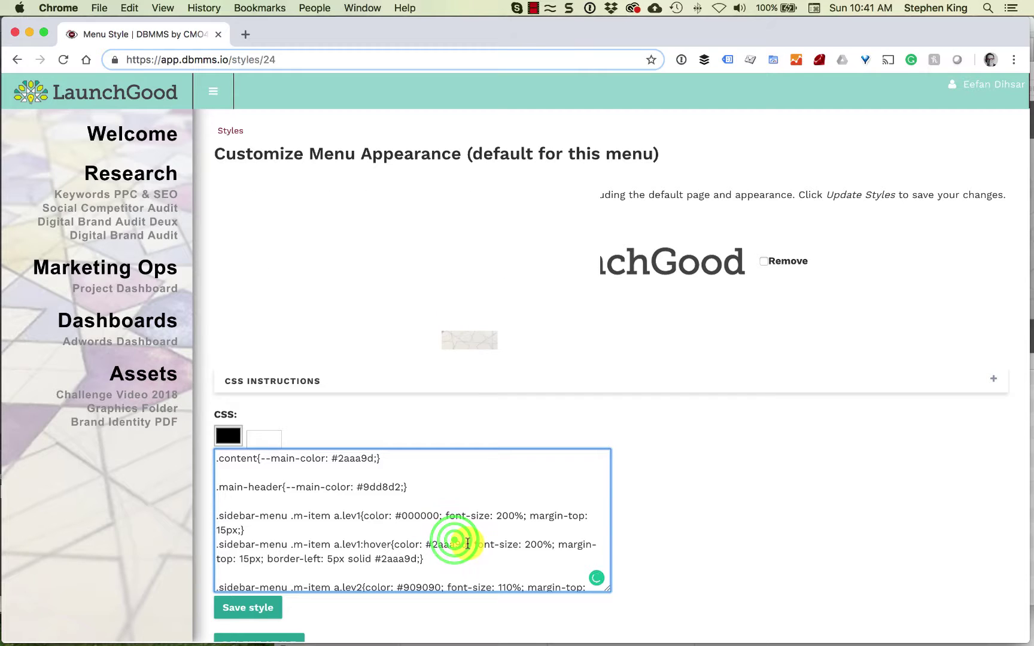
drag(468, 543, 433, 544)
text(ff)
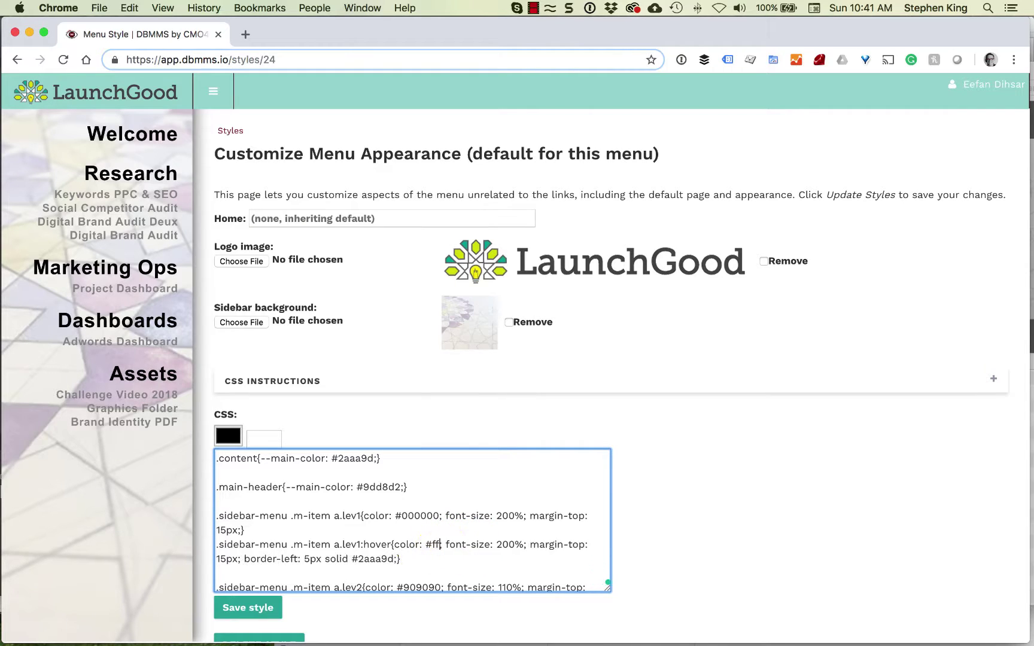
text(ffff)
click(248, 608)
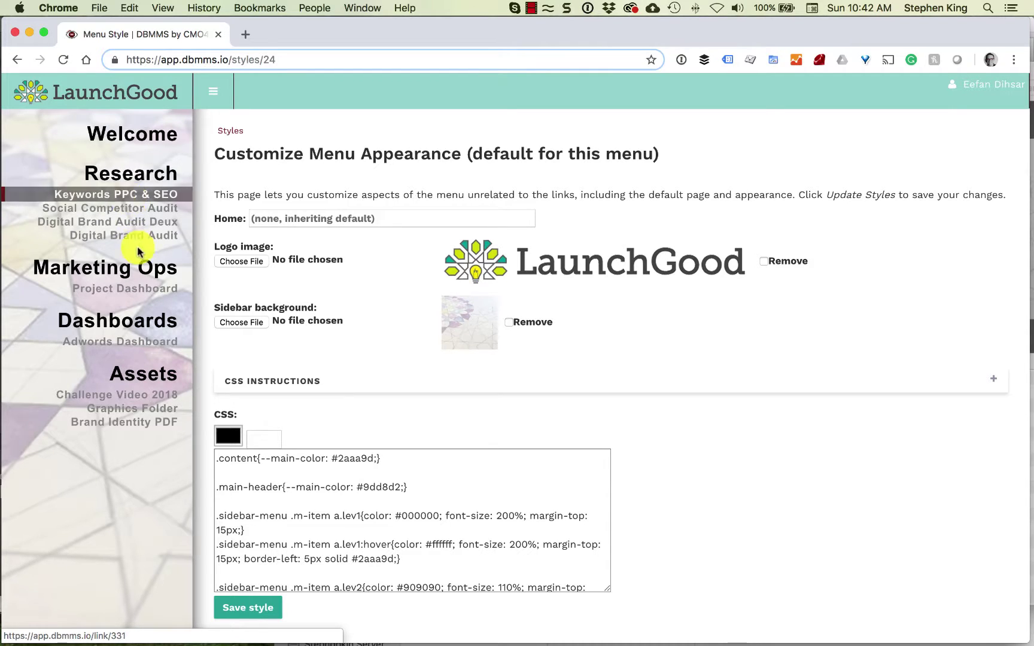
Step: Switch back to the CSS rules in TextEdit and set the a.lev2 color to #404040
key(super+Tab)
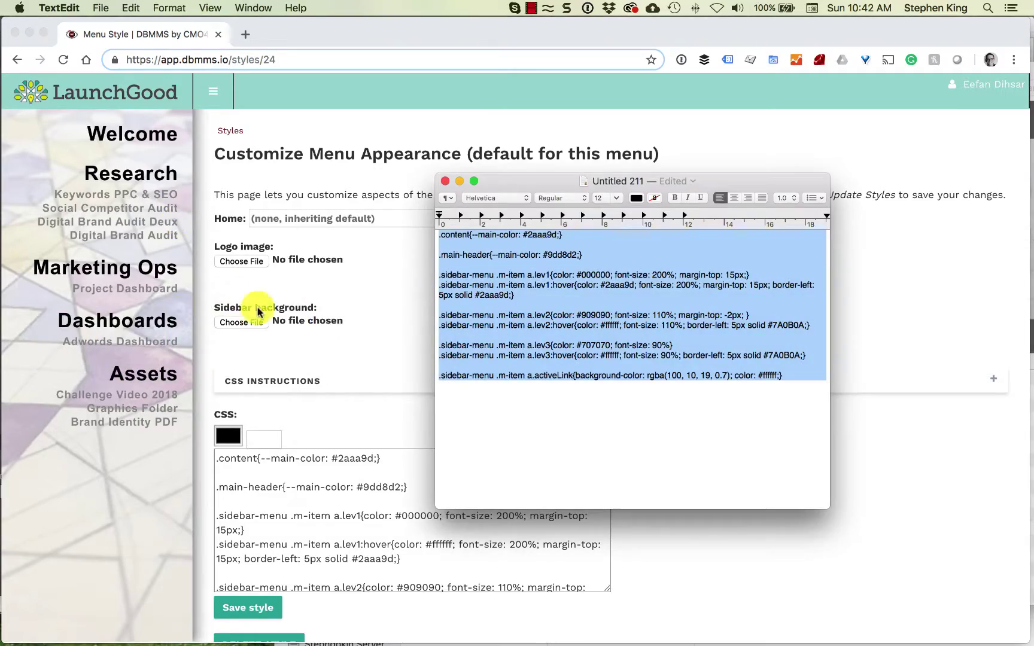
click(562, 331)
click(494, 288)
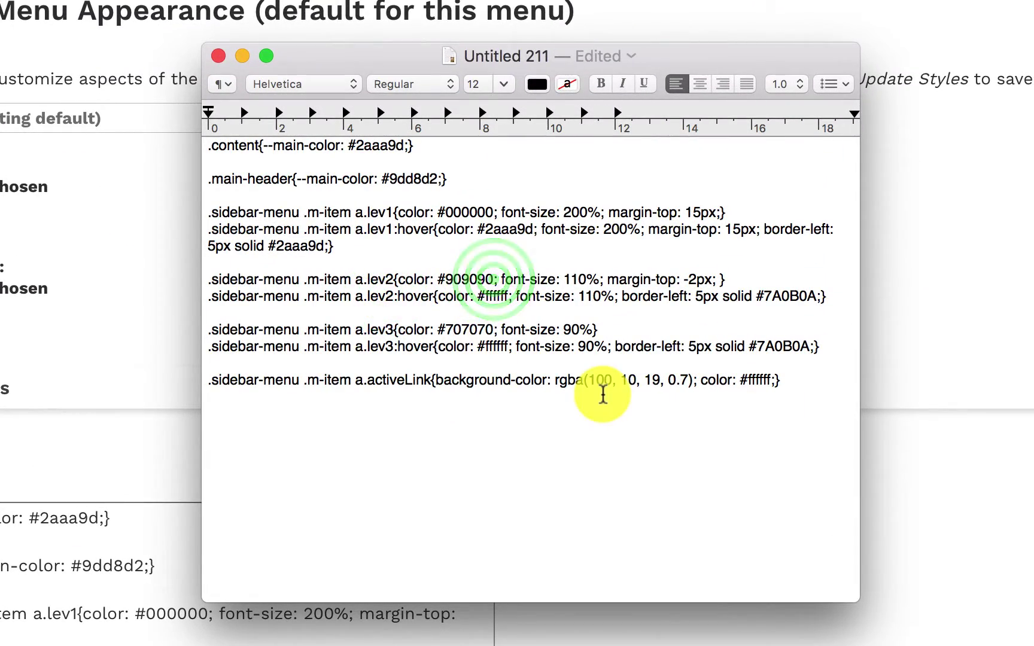
key(BackSpace)
key(BackSpace)
key(BackSpace)
key(BackSpace)
key(BackSpace)
key(BackSpace)
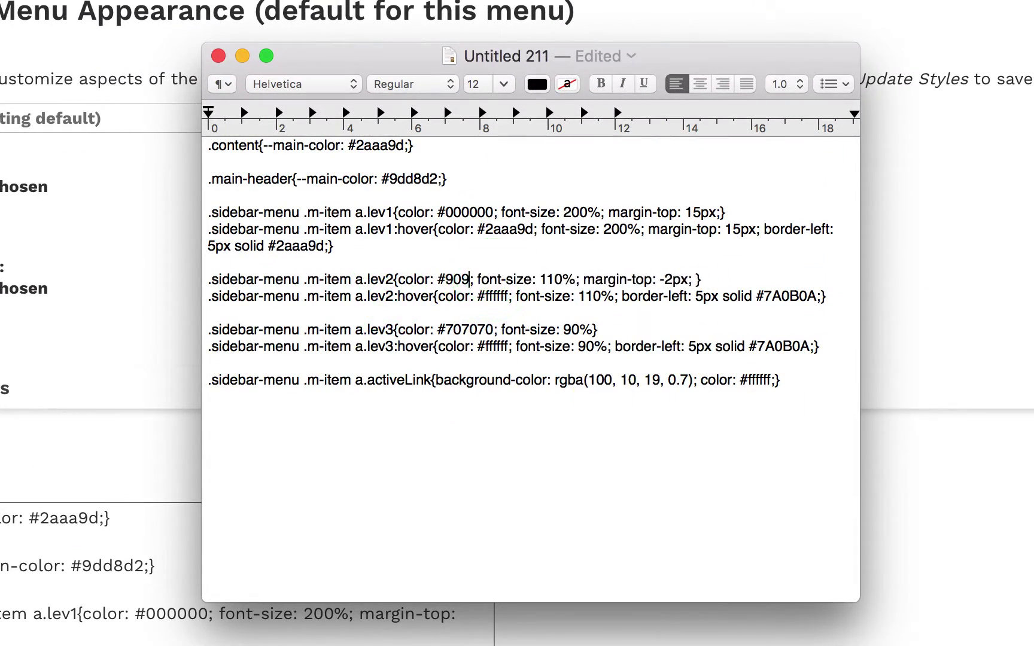
text(5)
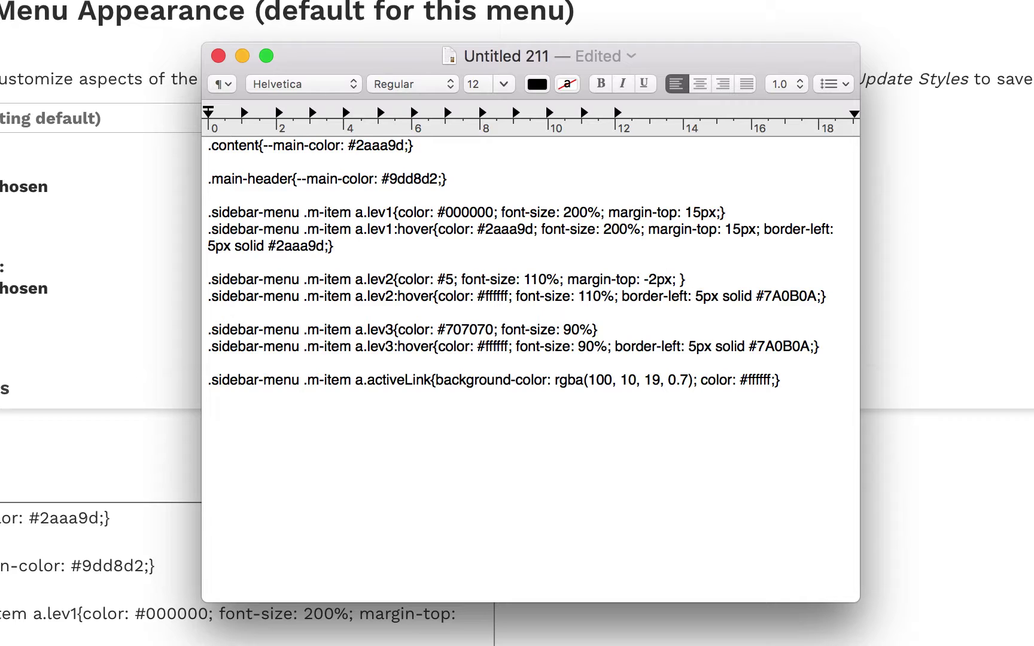
key(BackSpace)
text(404040)
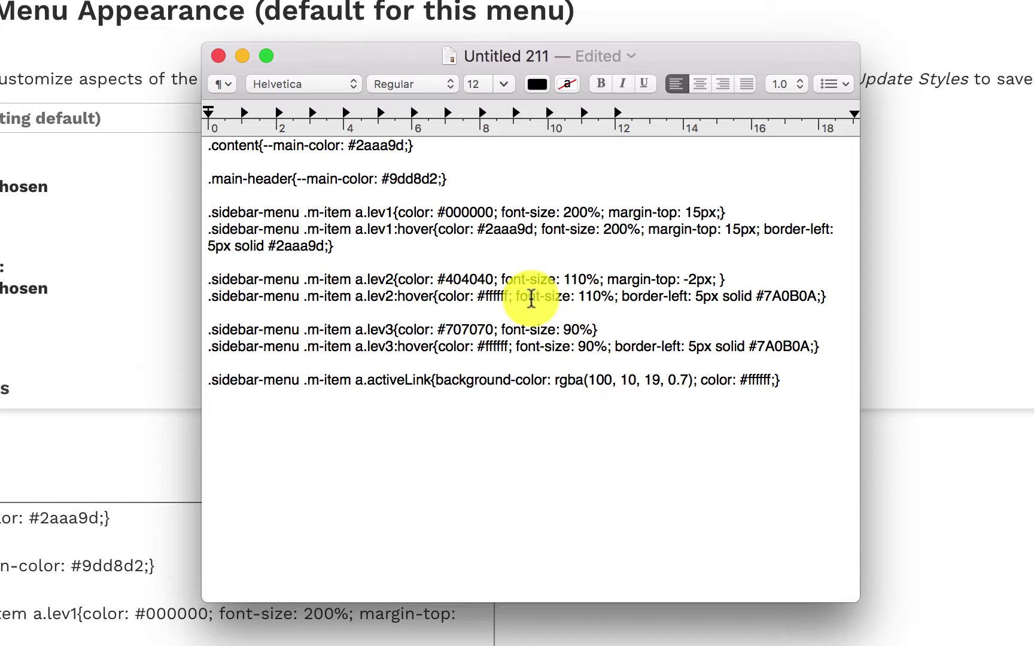
Step: Copy the a.lev1:hover border color #2aaa9d into the left border of the a.lev2:hover rule
double_click(295, 246)
key(cmd+c)
double_click(789, 297)
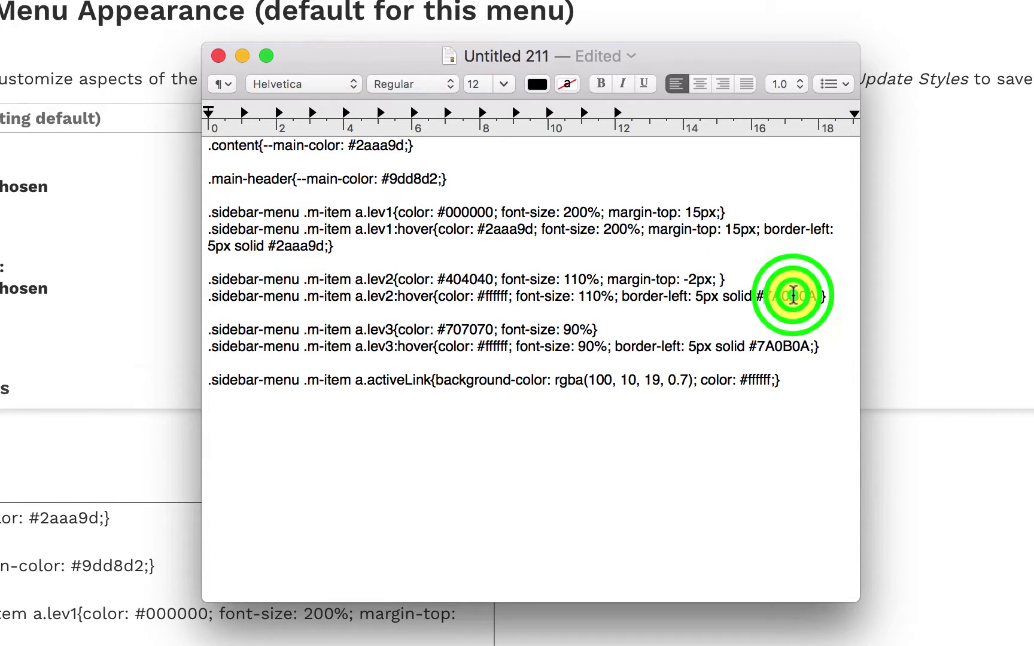
key(cmd+v)
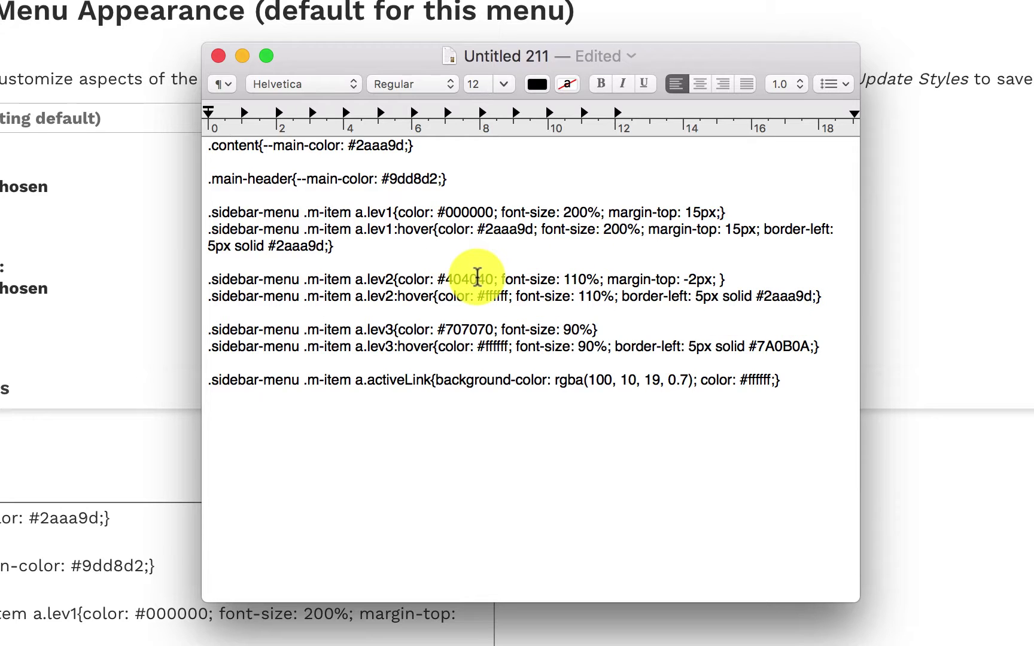
Step: Set the a.lev3 color to #606060 and the a.lev3:hover left border color to #2aaa9d
double_click(492, 327)
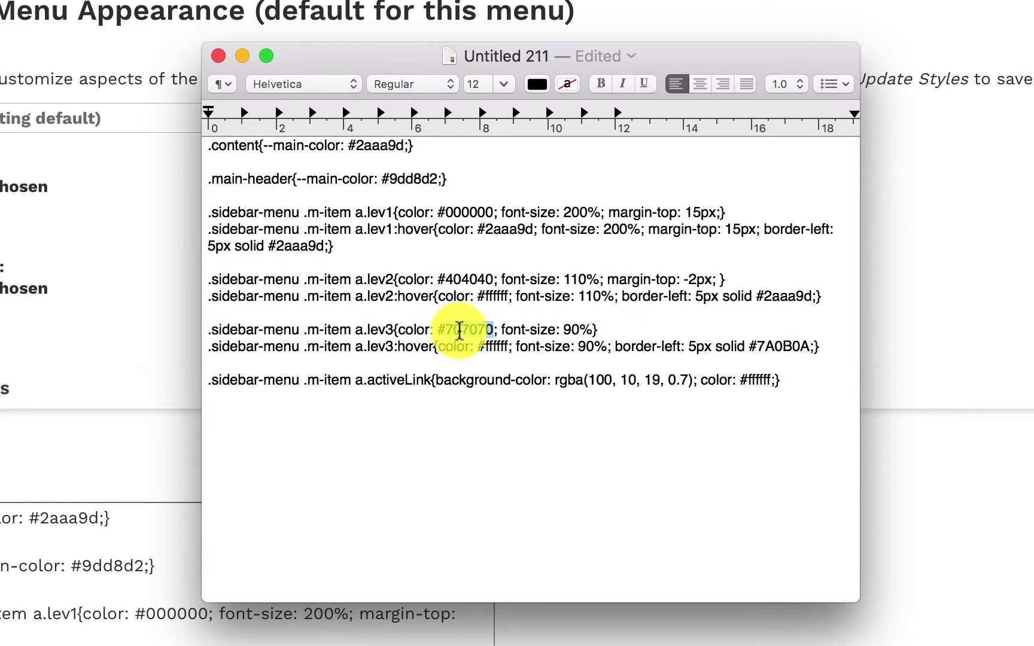
text(60606)
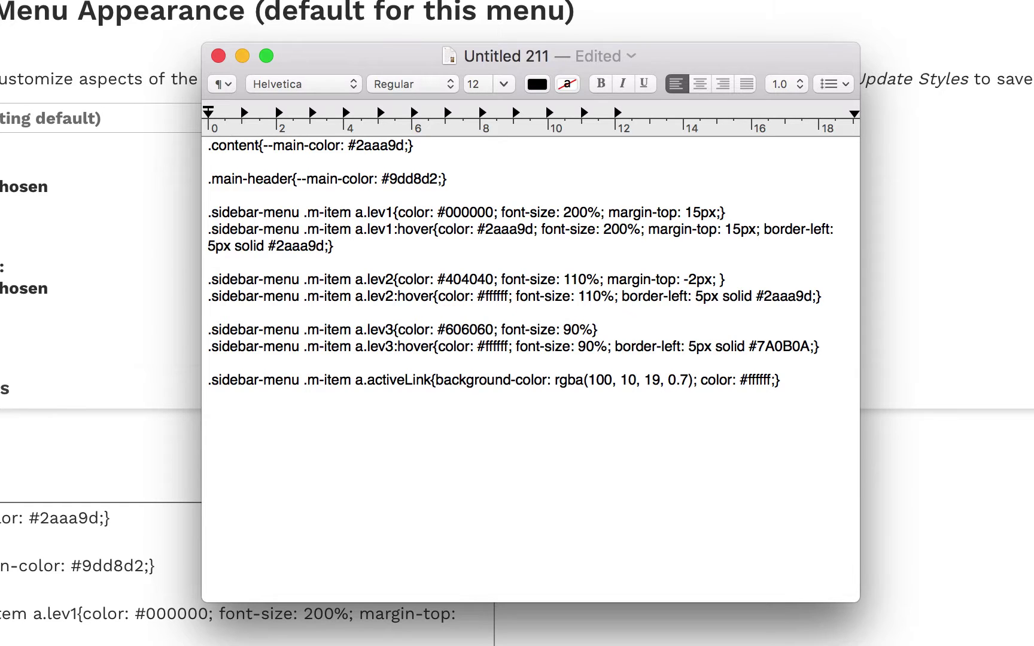
double_click(786, 296)
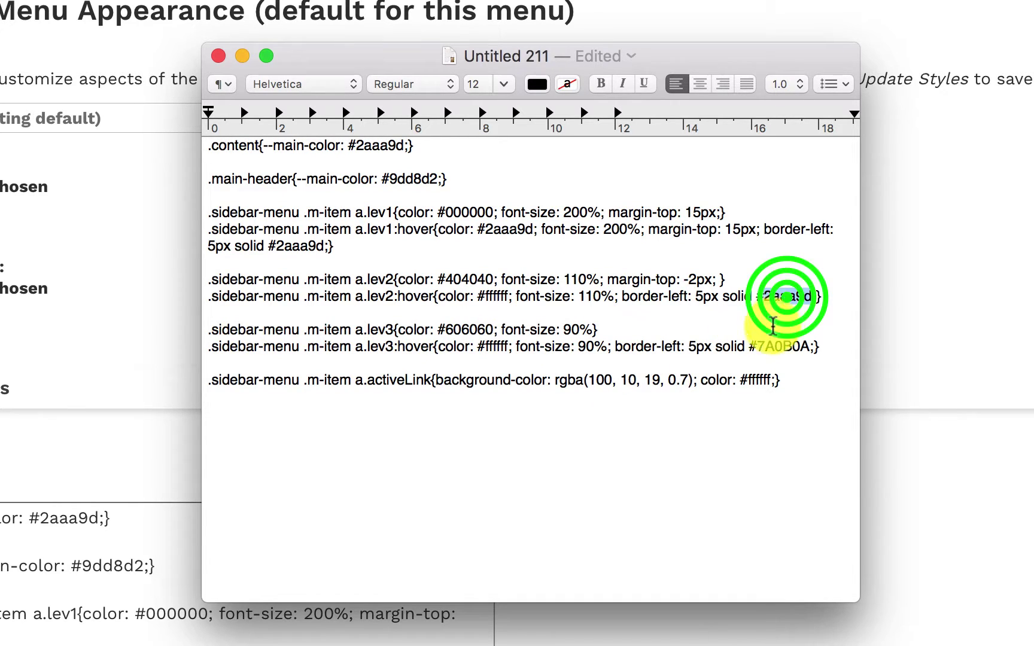
key(cmd+c)
double_click(778, 346)
key(cmd+v)
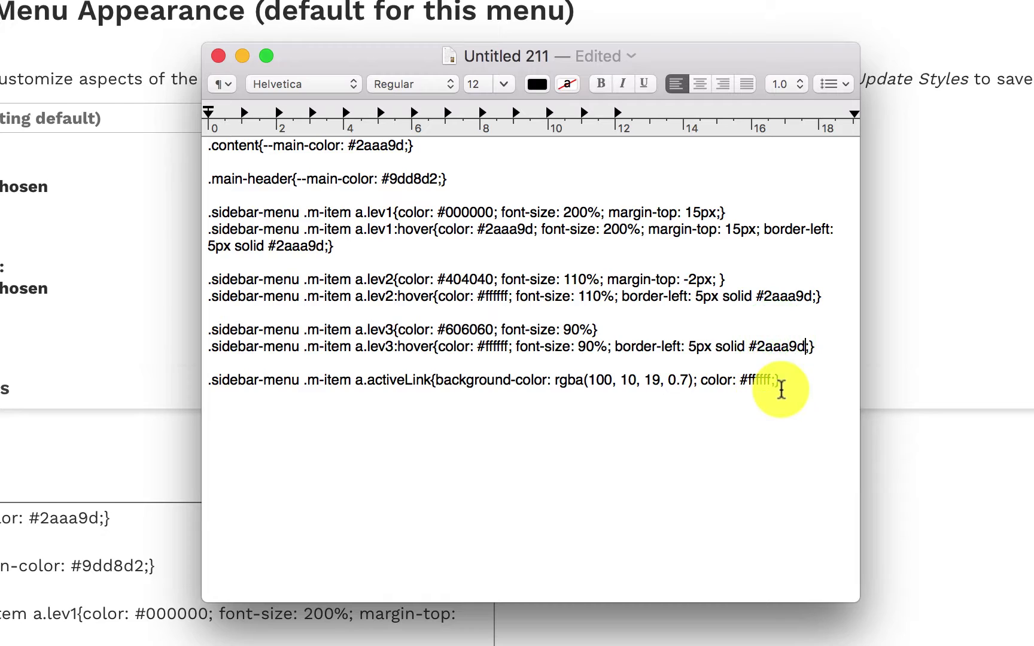
Step: Copy all the updated CSS rules from TextEdit over the existing CSS of the style in Chrome and save the style
click(393, 303)
key(cmd+a)
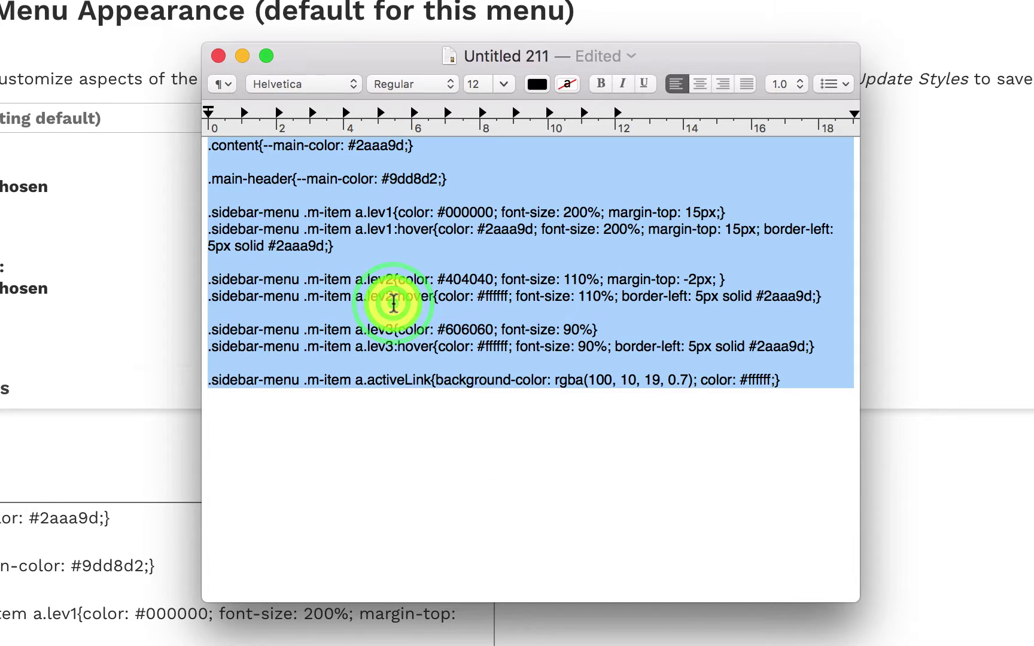
right_click(393, 303)
click(480, 400)
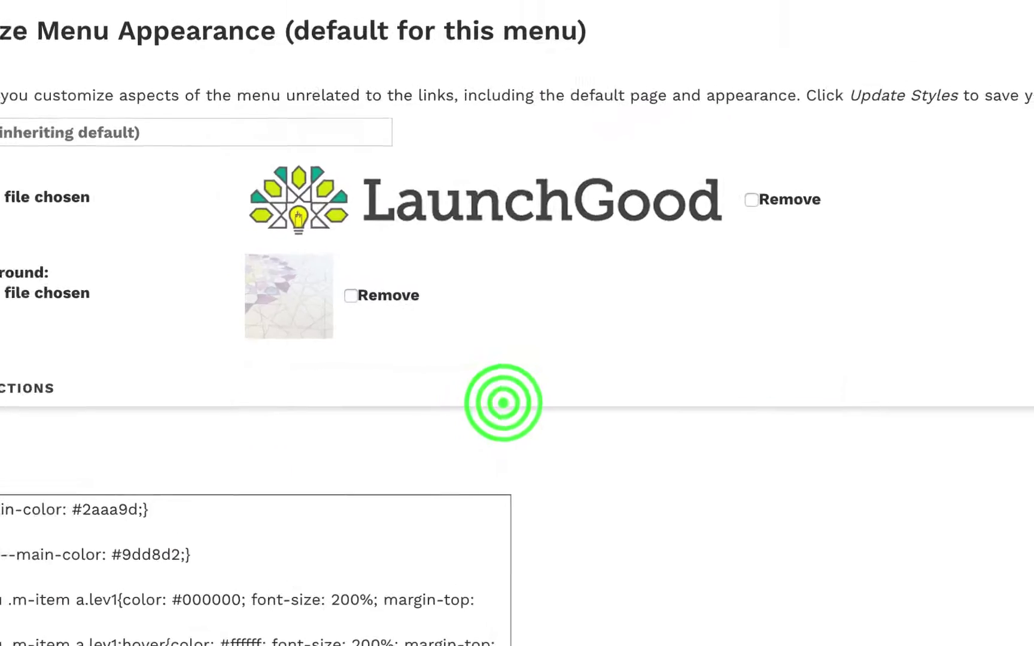
click(2, 554)
key(super+a)
right_click(8, 533)
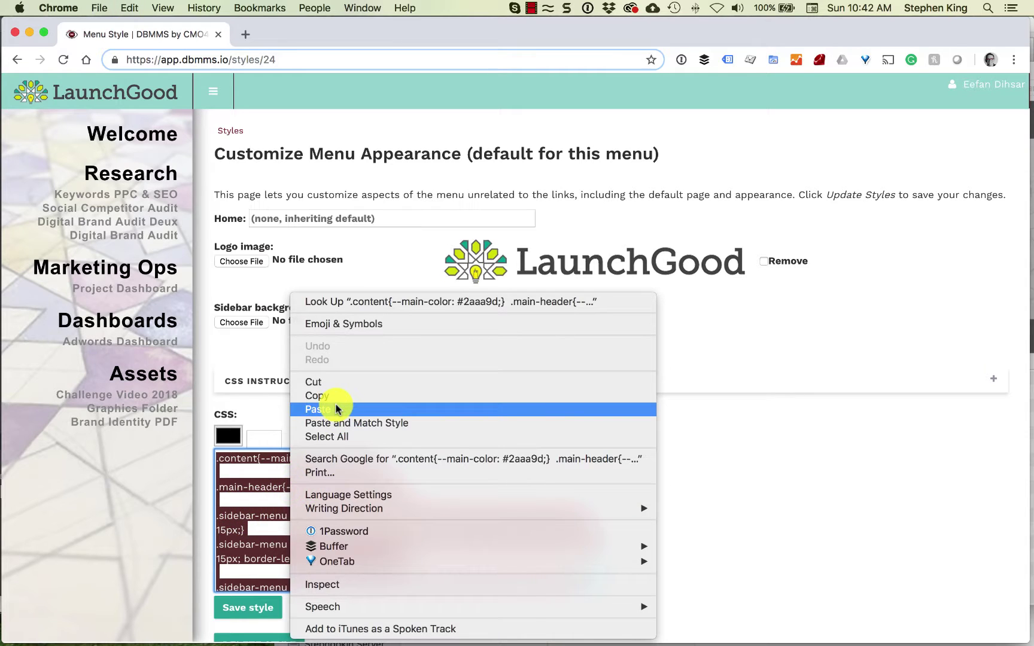
click(335, 410)
click(254, 607)
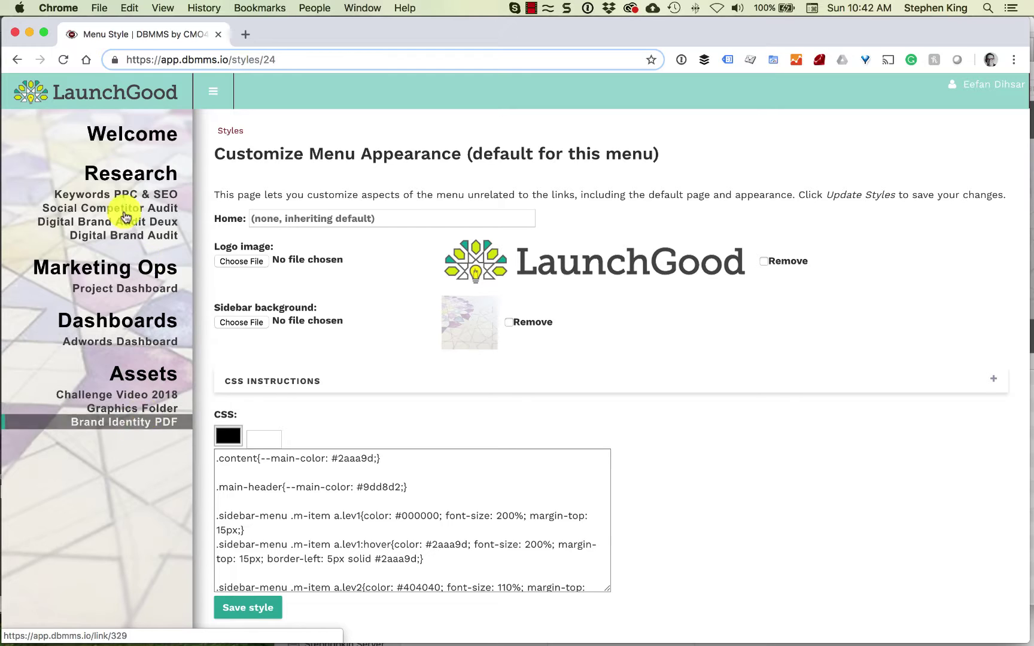
Step: Change the a.lev2 sidebar menu color to #505050 directly in the style's CSS
scroll(397, 495, down, 2)
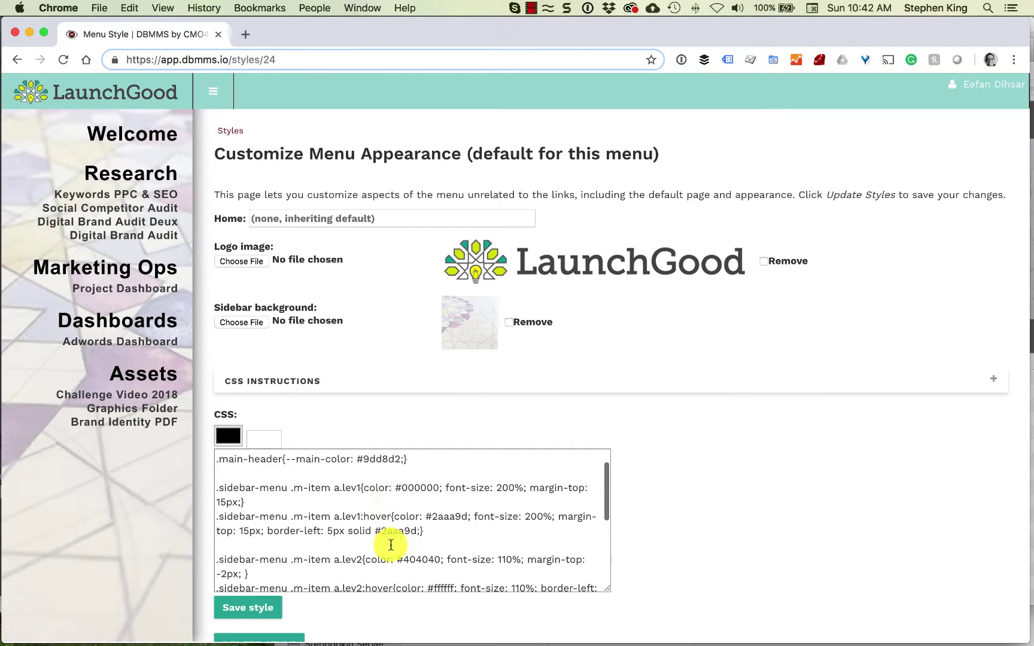
click(410, 556)
key(BackSpace)
text(50505)
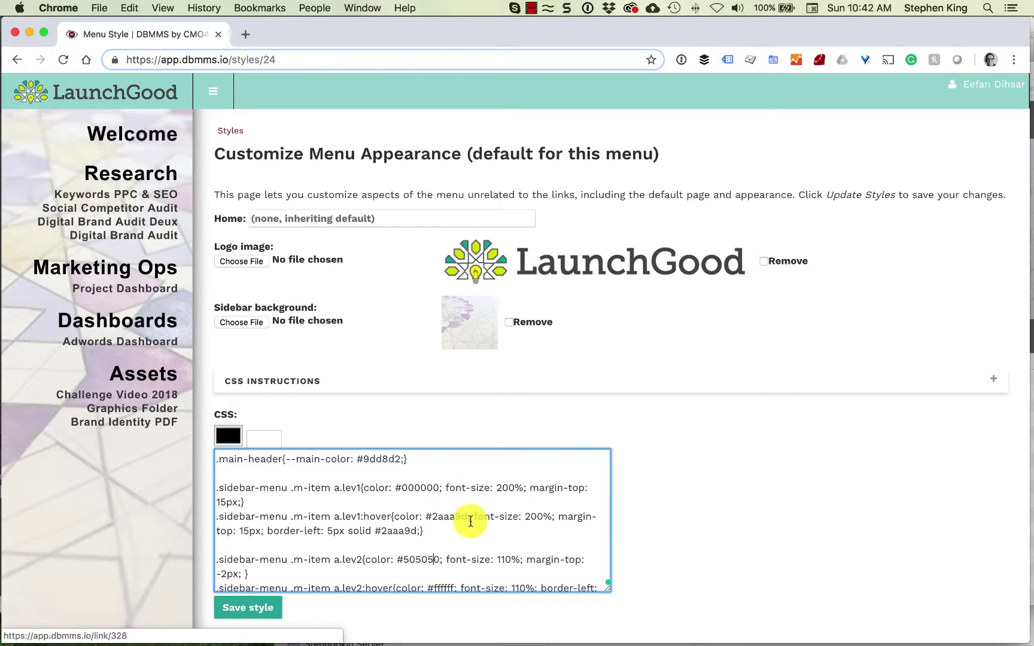
scroll(440, 503, up, 2)
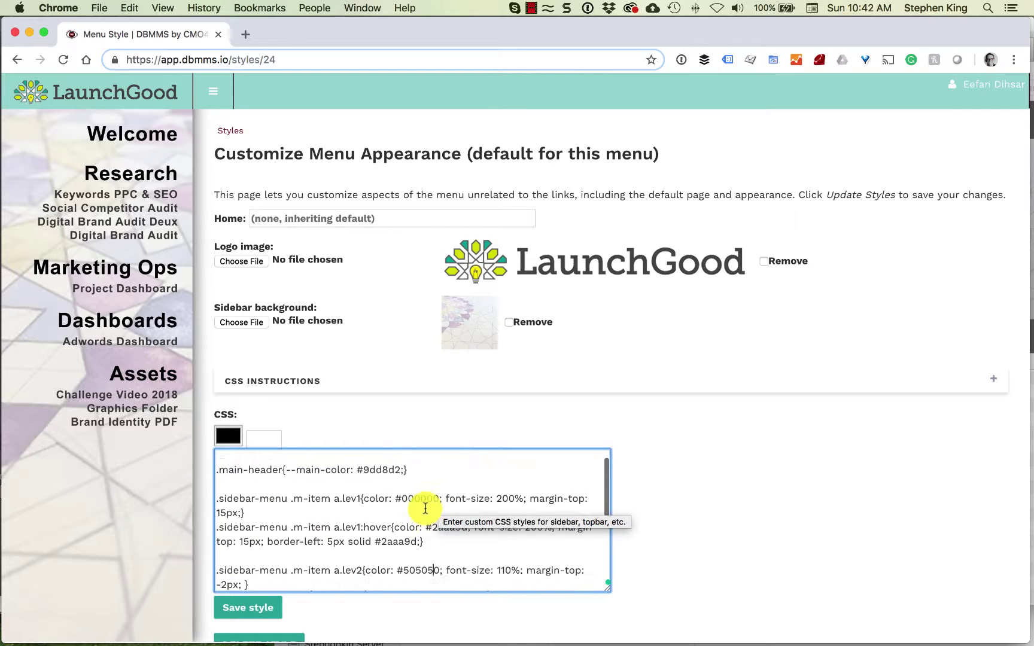
Step: Set the text color of the a.lev1:hover rule to #ffffff in the style's CSS
scroll(427, 508, down, 3)
scroll(419, 497, down, 1)
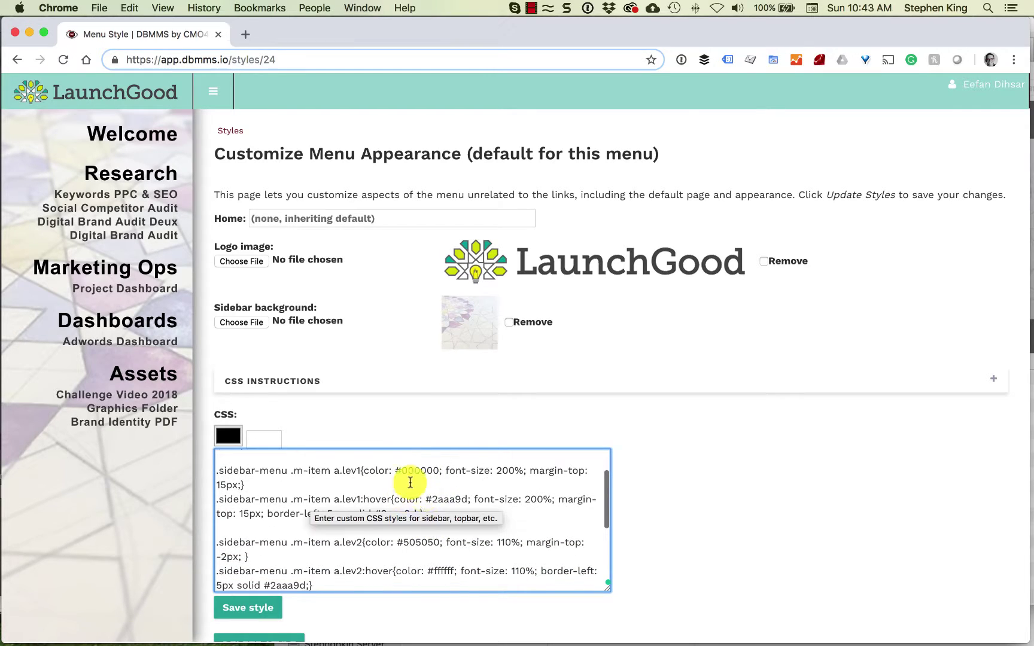
double_click(466, 497)
text(ffffff)
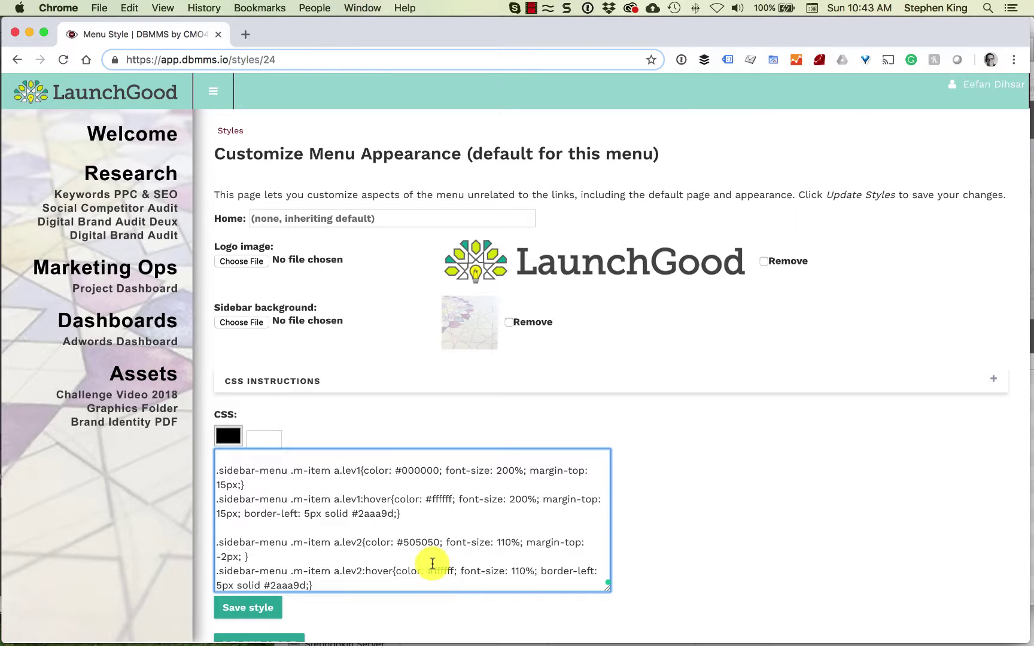
Step: Copy the style's entire CSS to the clipboard and save the style
click(370, 498)
key(super+a)
right_click(369, 499)
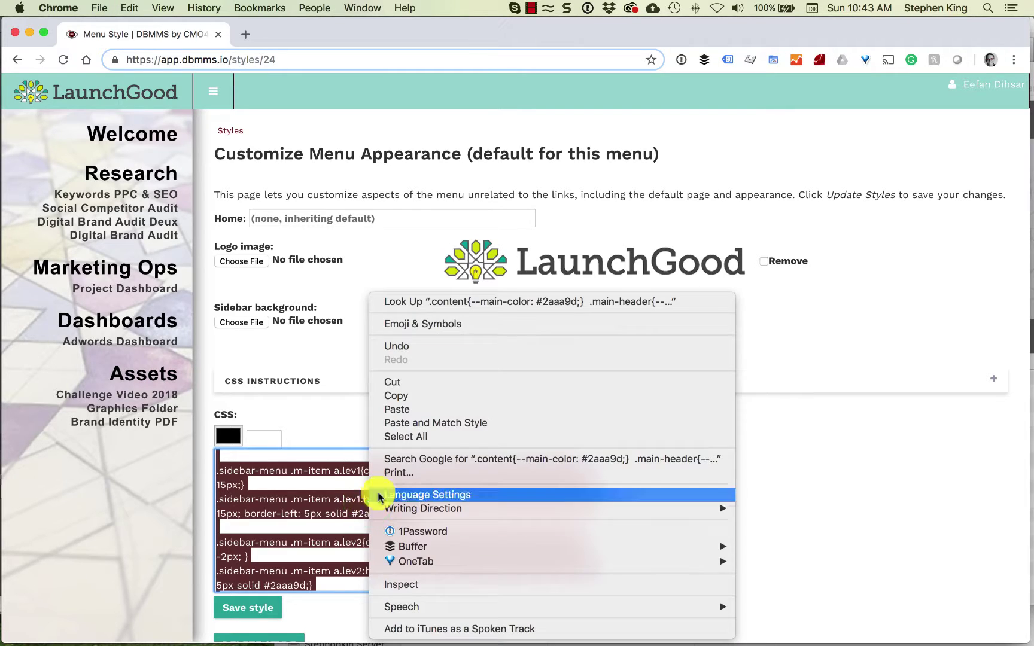
click(419, 398)
click(248, 608)
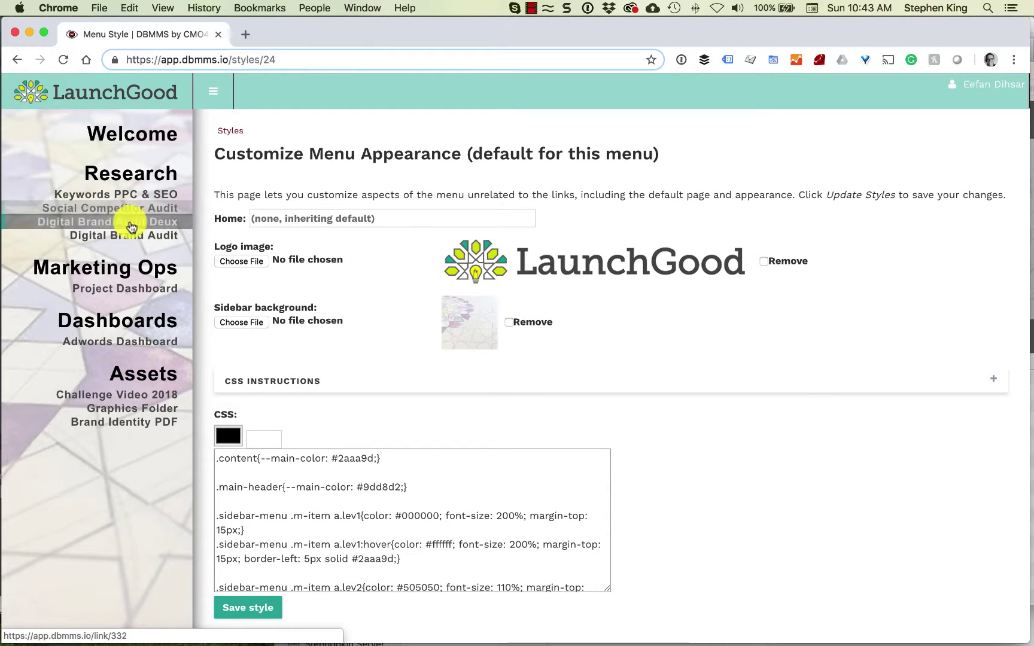
Step: Switch to TextEdit and replace the old CSS in the document with the CSS copied from the style
scroll(389, 537, down, 2)
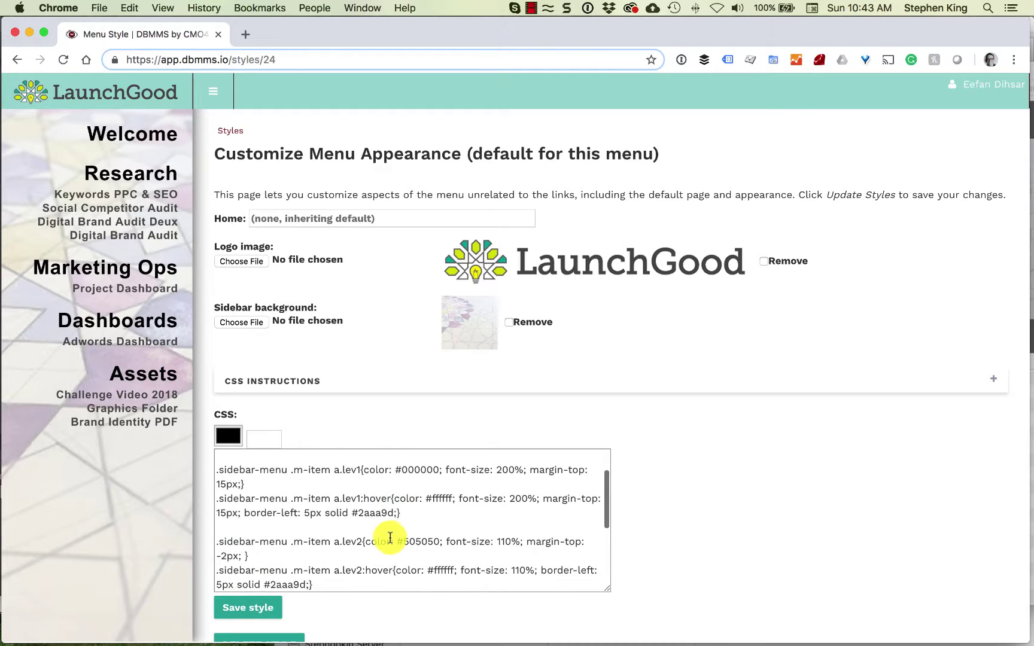
scroll(389, 538, down, 1)
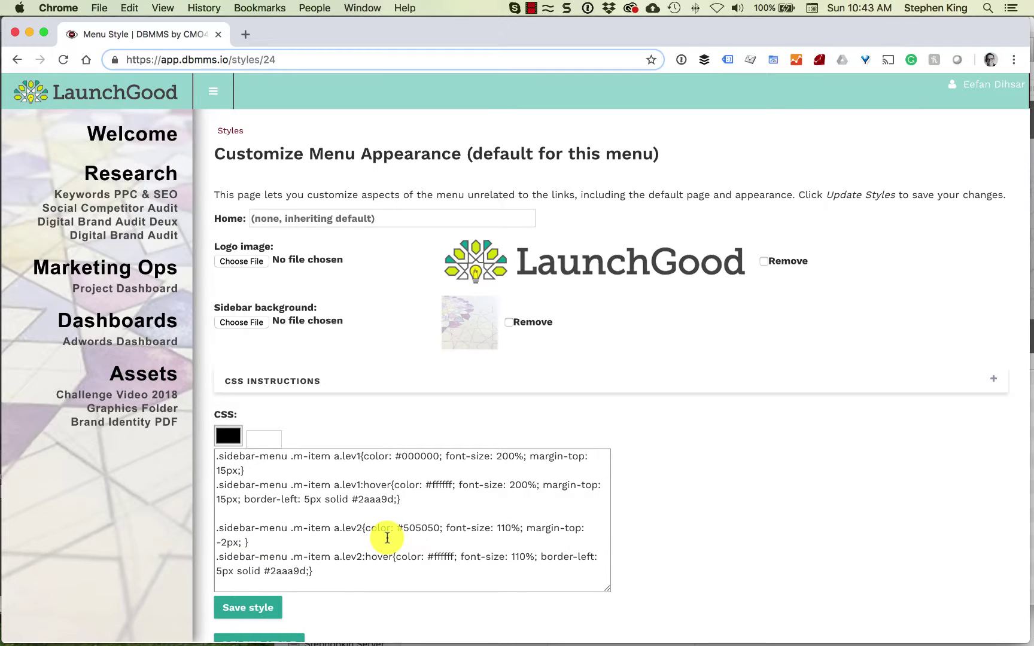
scroll(388, 538, down, 4)
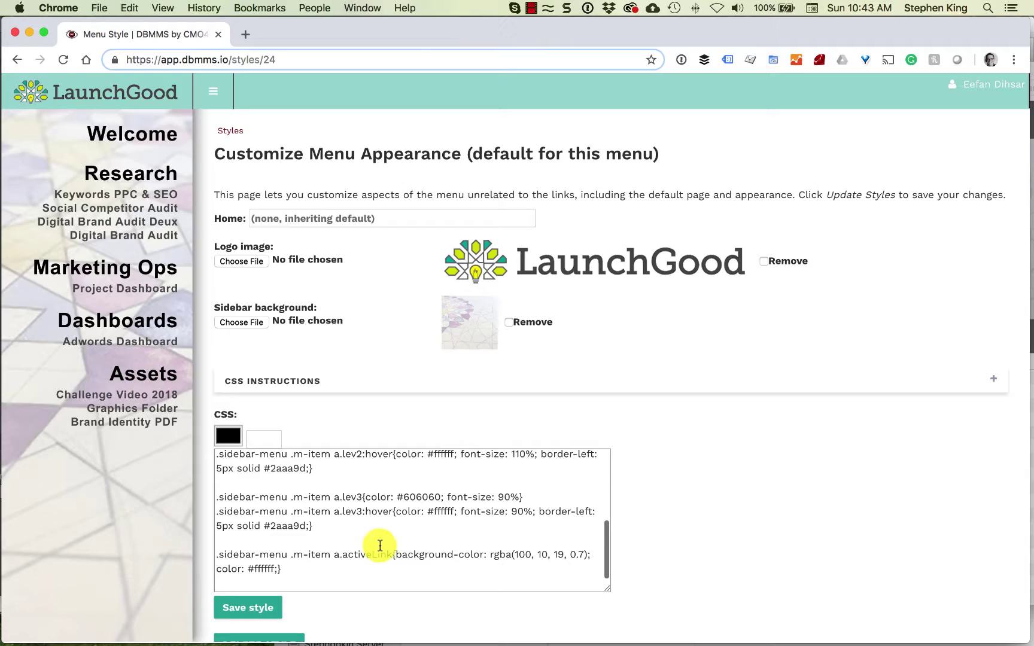
key(super+Tab)
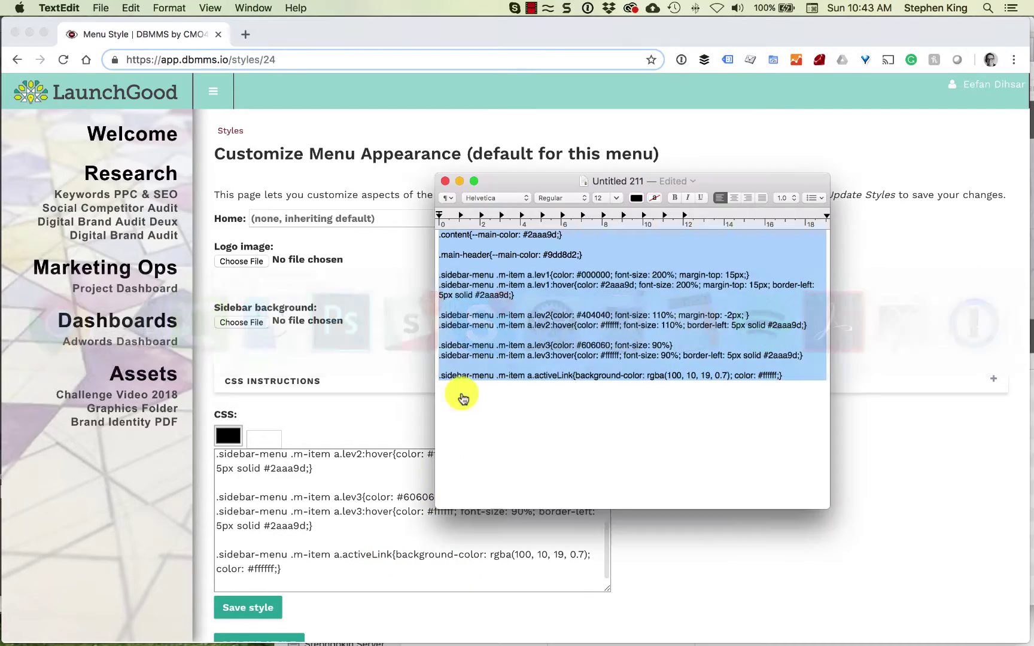
click(542, 270)
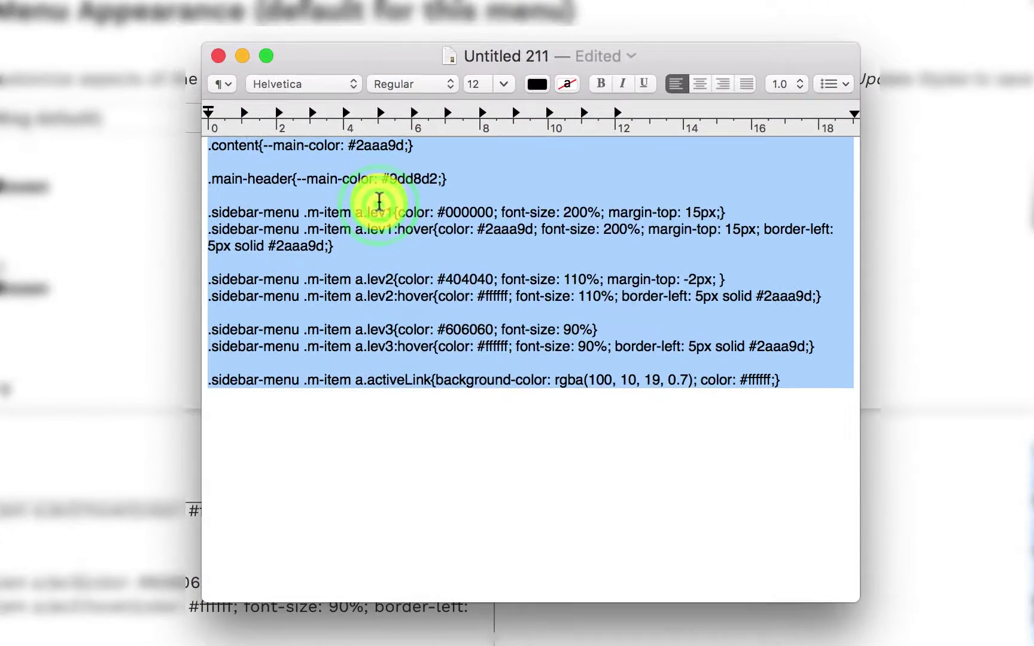
right_click(424, 221)
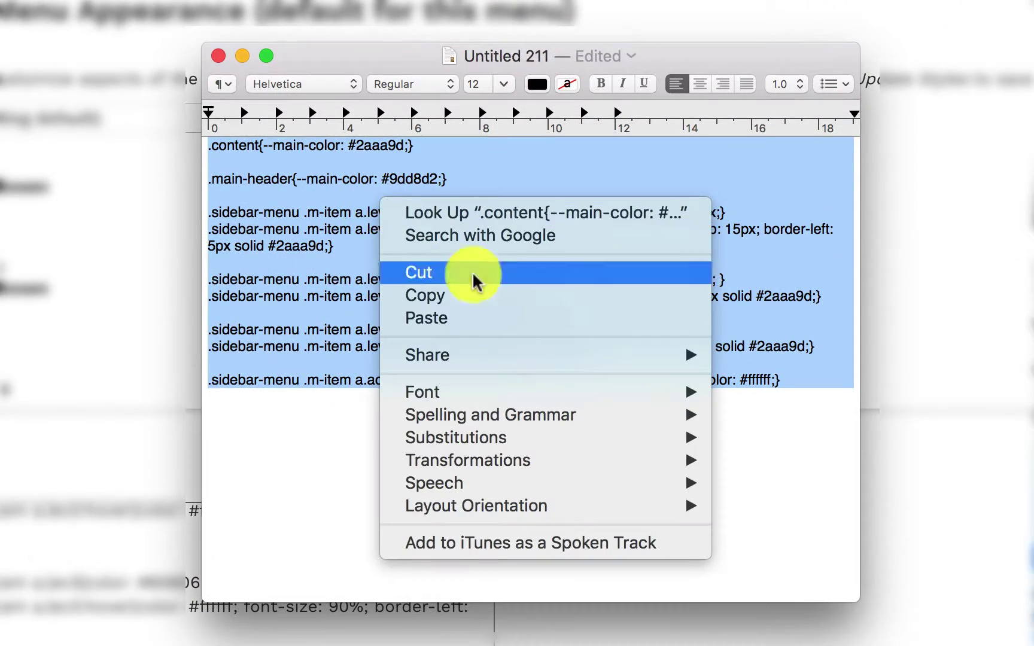
click(503, 326)
click(482, 427)
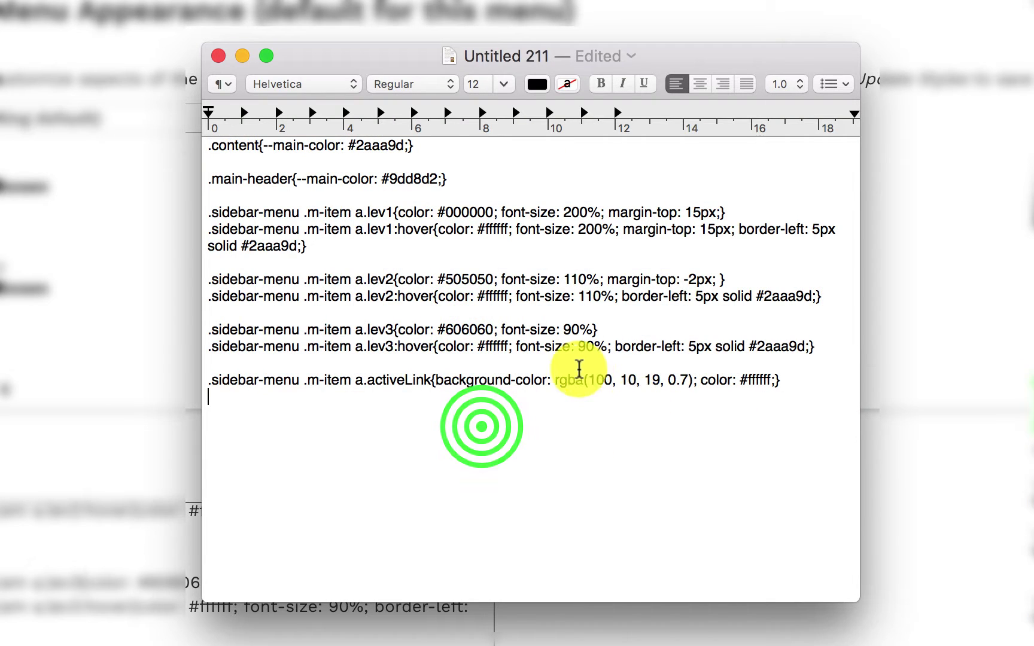
Step: Set the a.activeLink background color to rgba(216, 229, 0, 0.7) in the TextEdit CSS
click(411, 362)
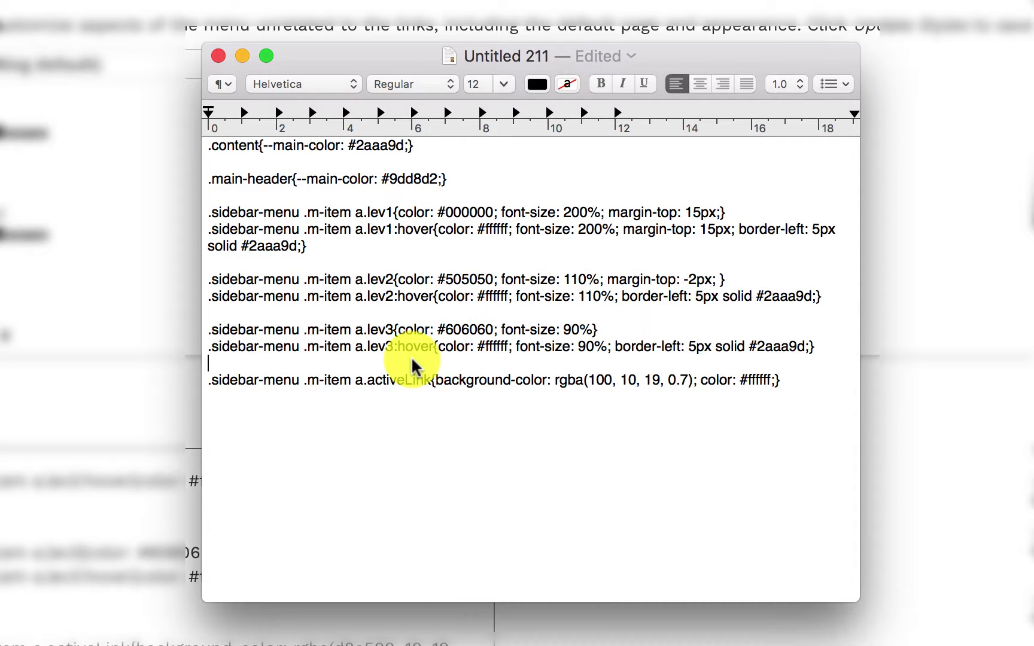
double_click(608, 381)
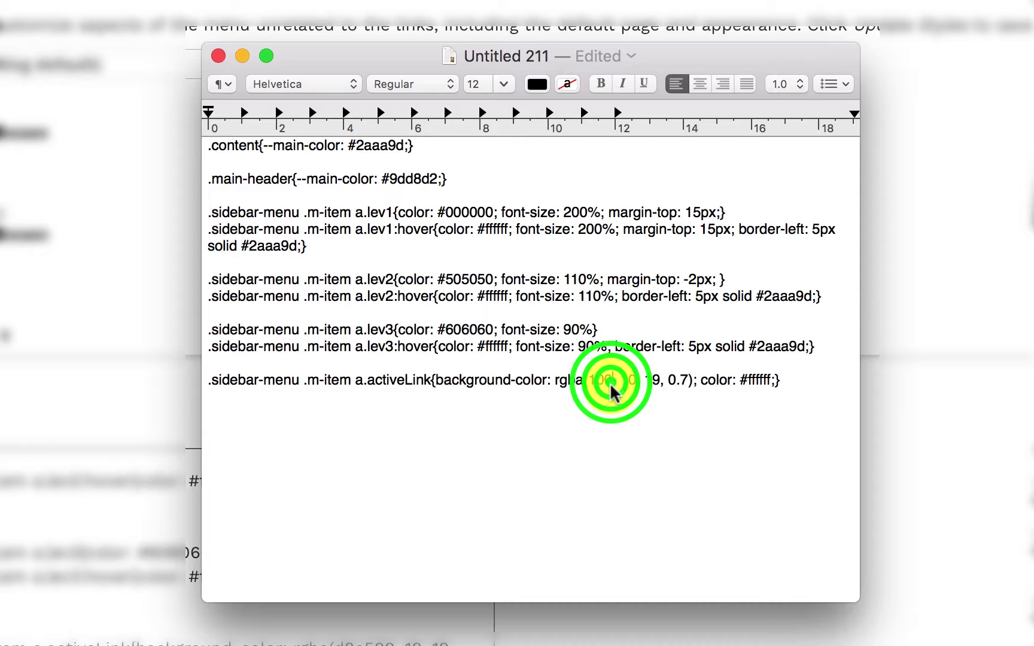
text(1)
key(BackSpace)
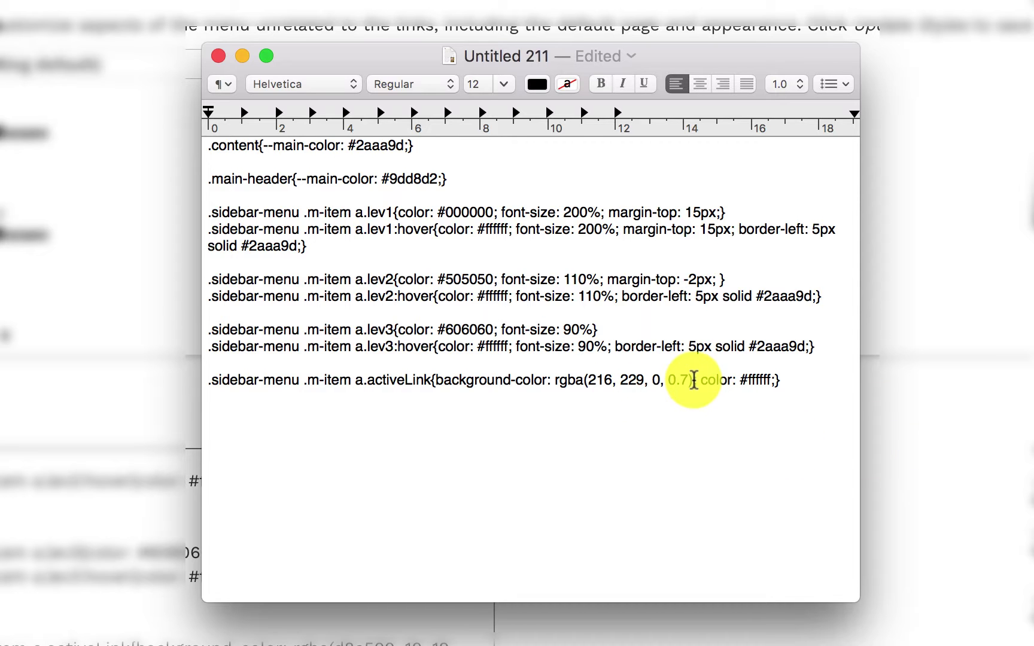
Step: Copy all the CSS from TextEdit over the style's existing CSS in Chrome and save the style
click(480, 347)
key(super+a)
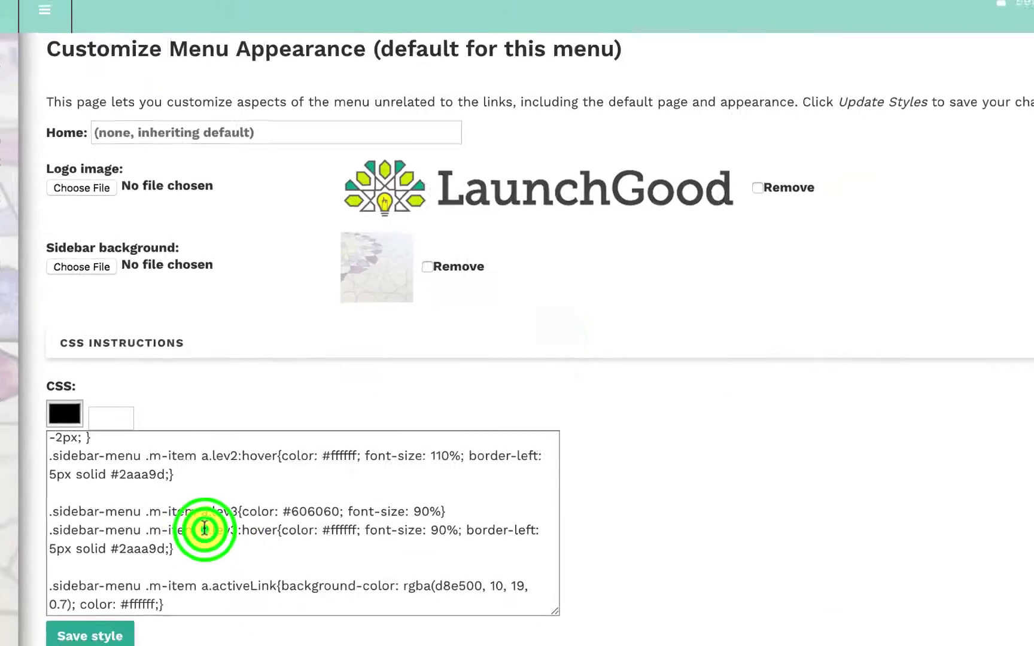
click(205, 528)
key(super+a)
key(super+v)
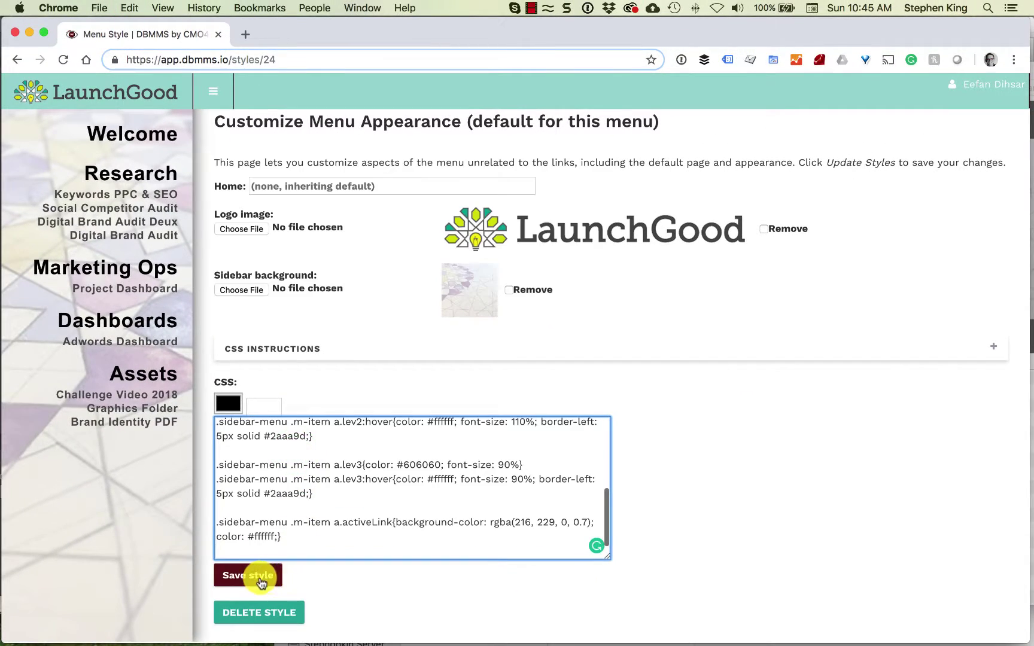
click(261, 578)
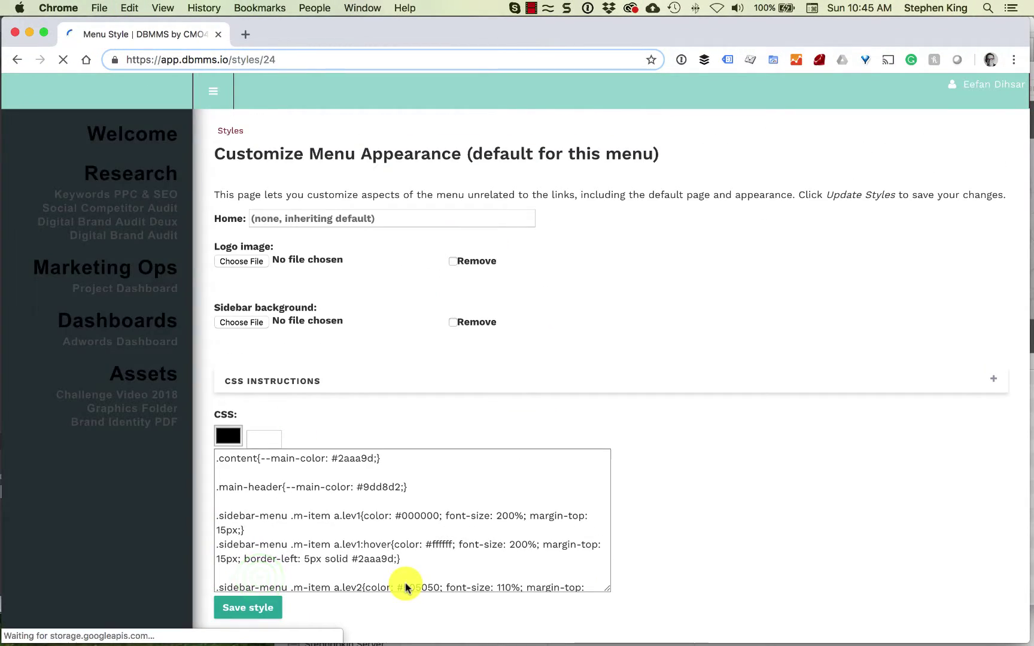
Step: Open the Keywords PPC & SEO link to check the active-link color, and reopen the LaunchGood menu style for editing
click(121, 199)
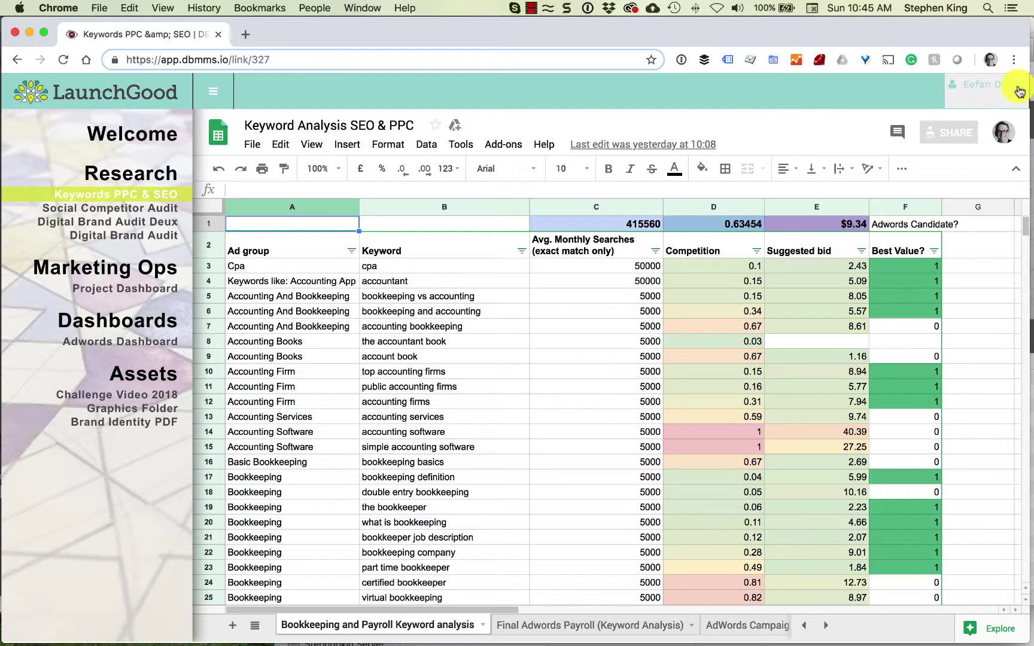
click(994, 85)
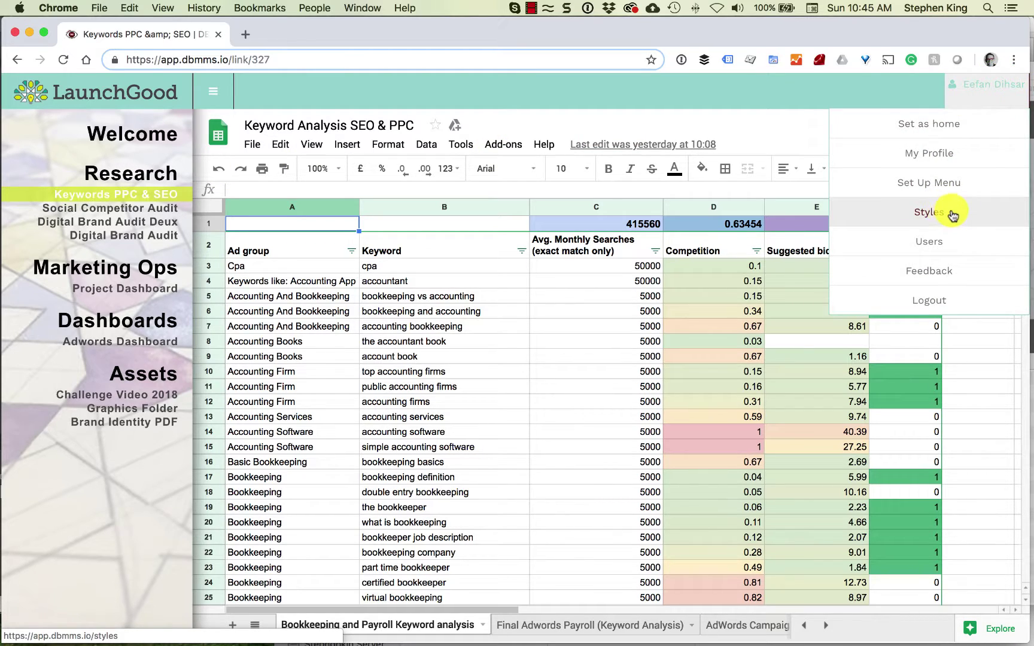
click(952, 214)
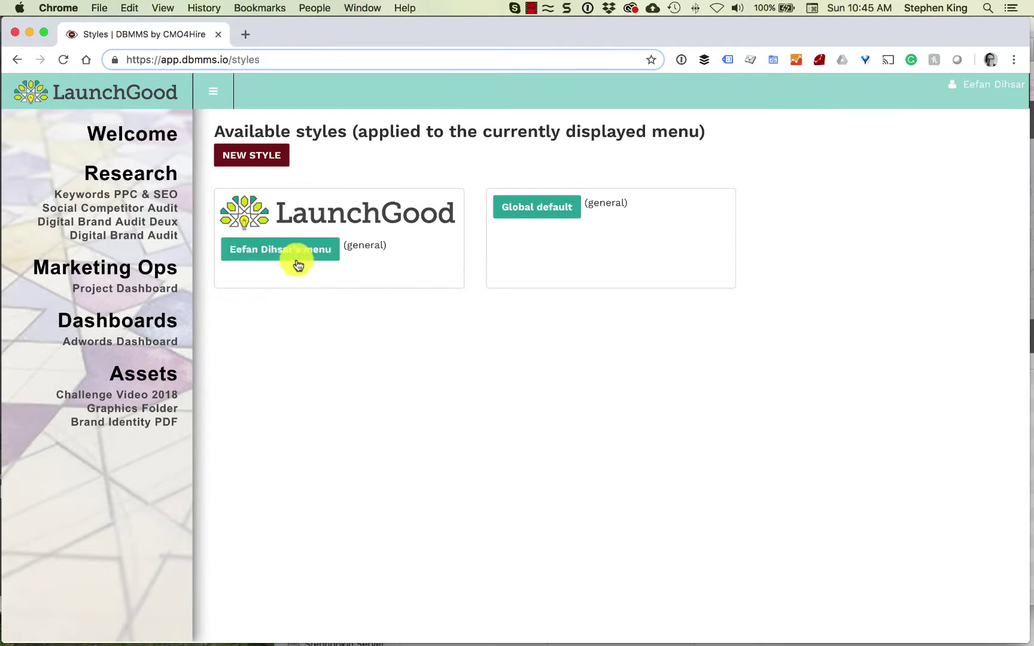
click(277, 249)
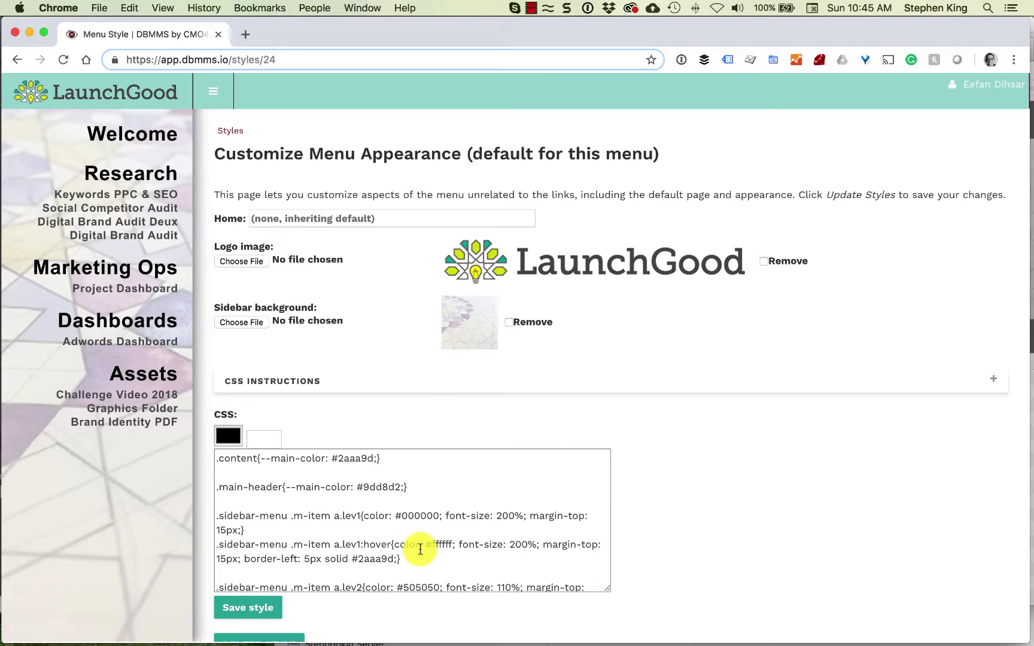
Step: Save the style with the a.activeLink text color set to #1111 and test it on the Challenge Video 2018 link
scroll(419, 539, down, 5)
scroll(359, 518, down, 1)
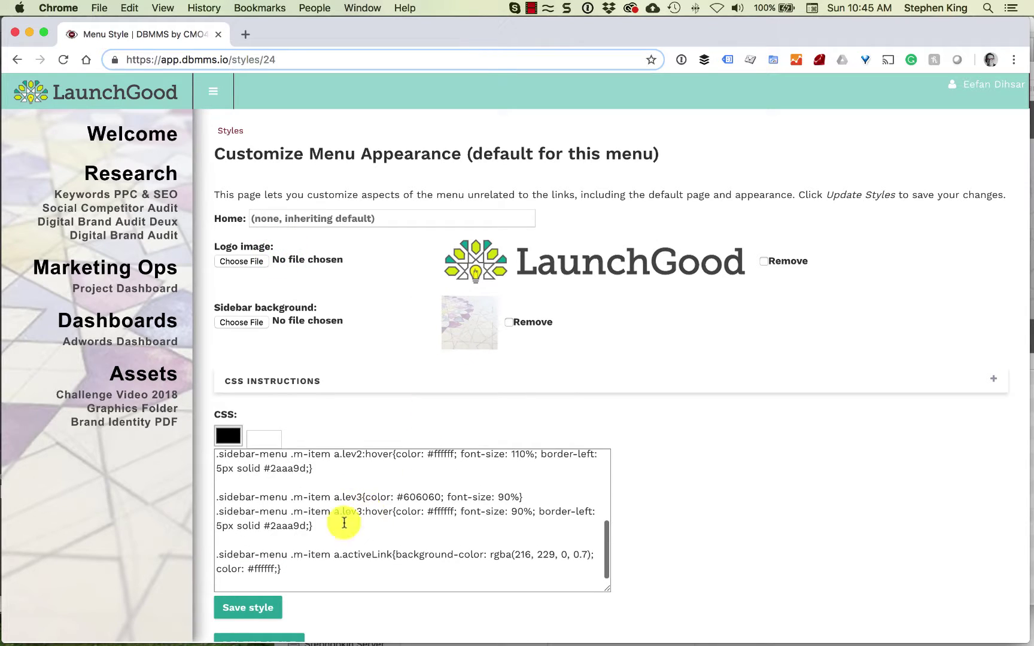
click(253, 570)
key(shift+Right)
key(shift+Right)
key(shift+Right)
key(shift+Right)
key(shift+Right)
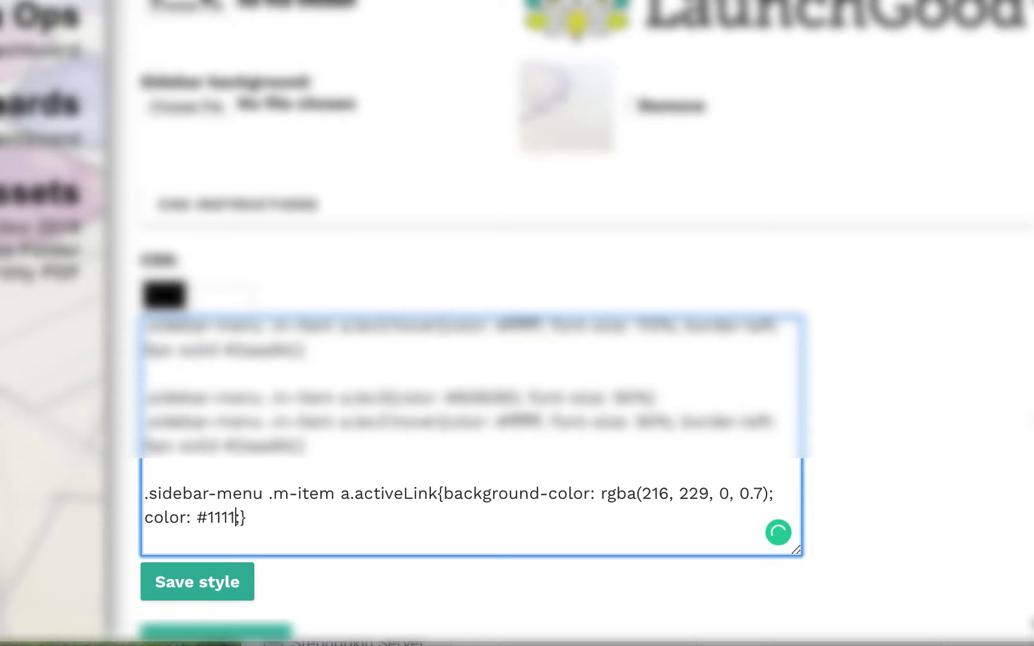
click(207, 577)
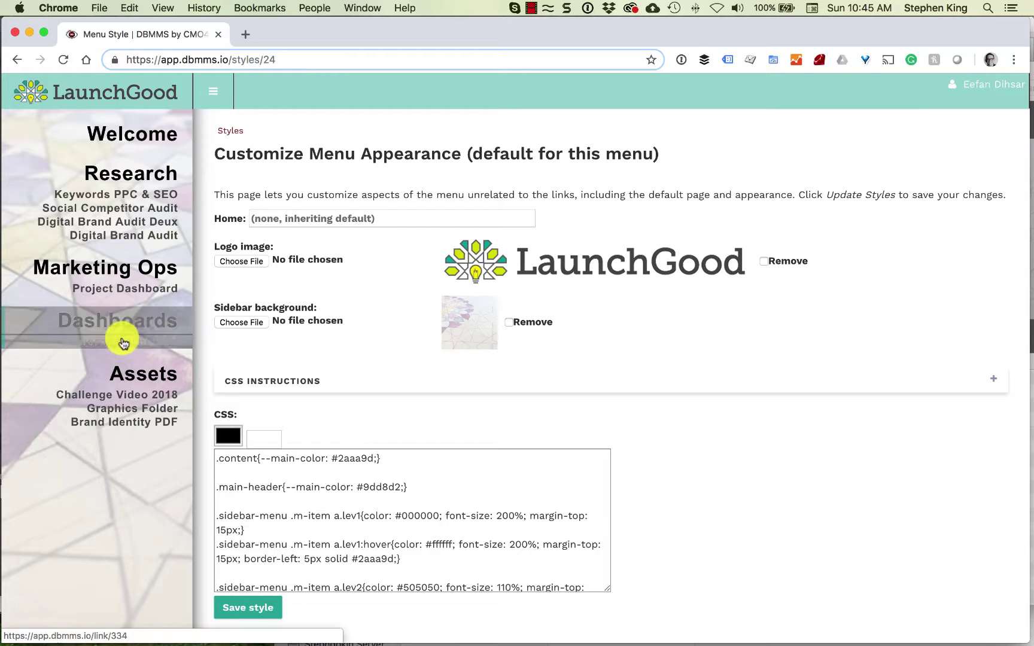
click(125, 398)
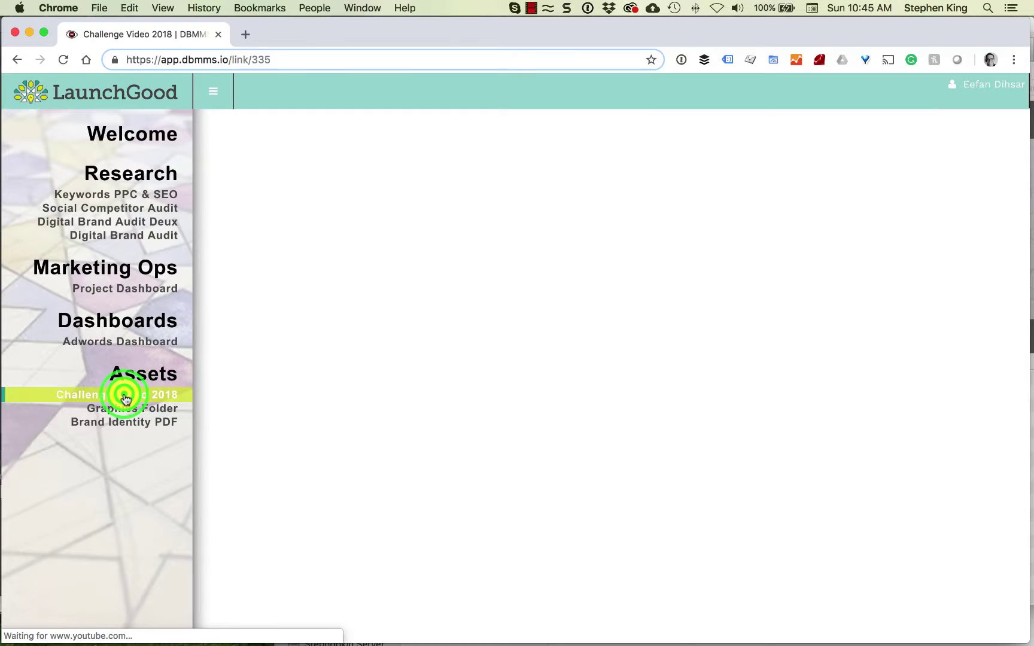